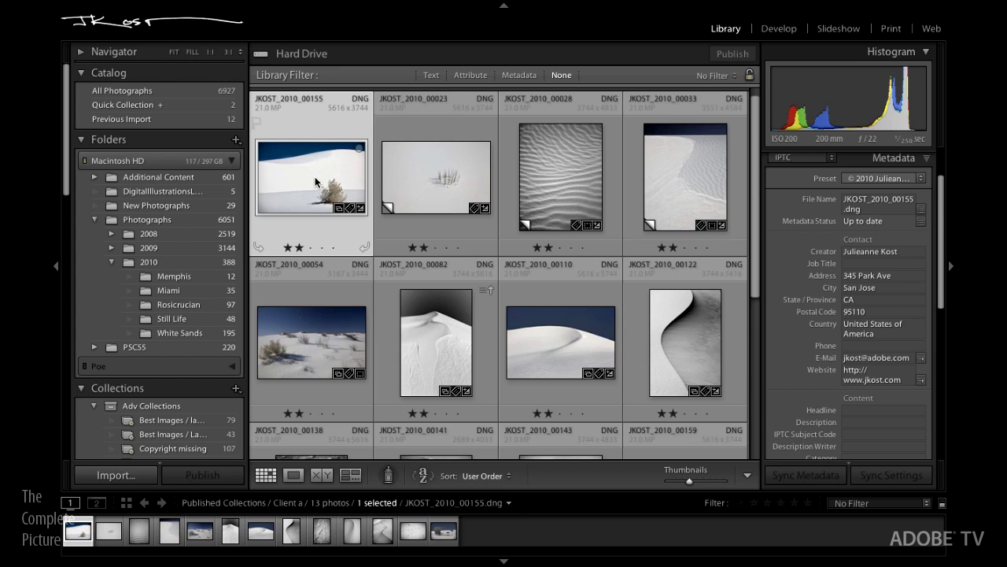
Step: Flip the dune photo into Loupe, back to Grid, into Develop, then back to the Library
key("e")
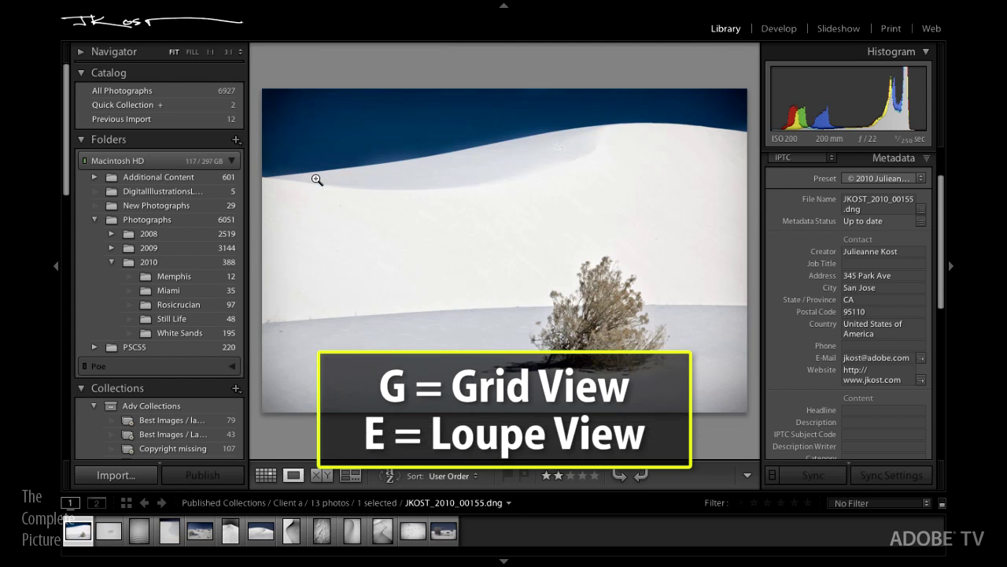
key("g")
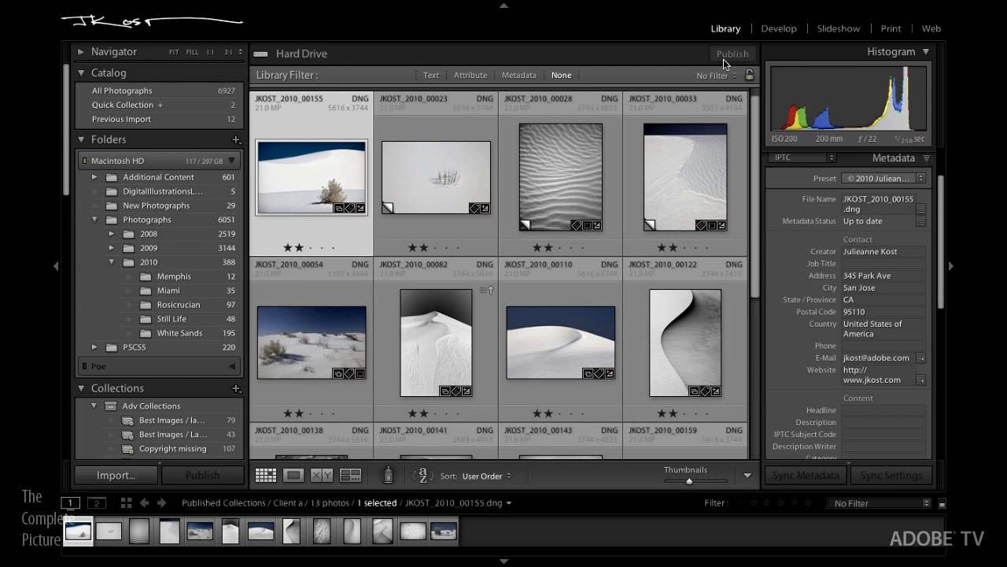
key("d")
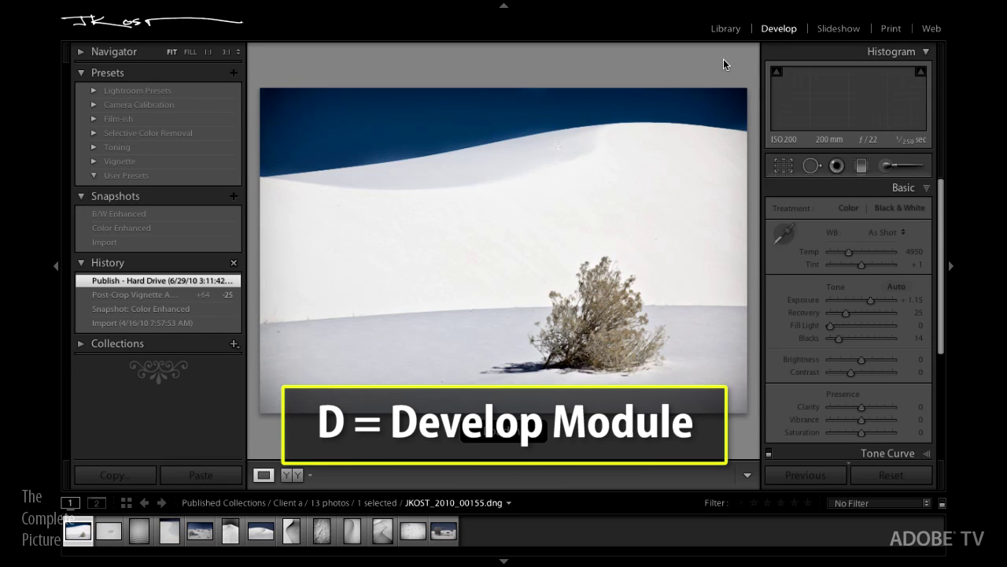
key("g")
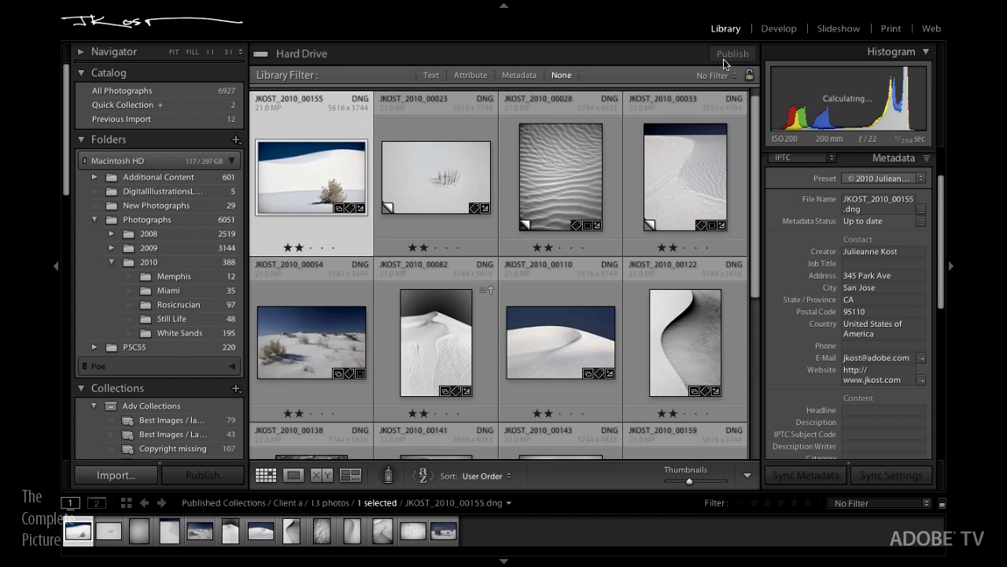
Step: Hide all surrounding panels, restore them, then dim everything around the selected photo
key("shift+Tab")
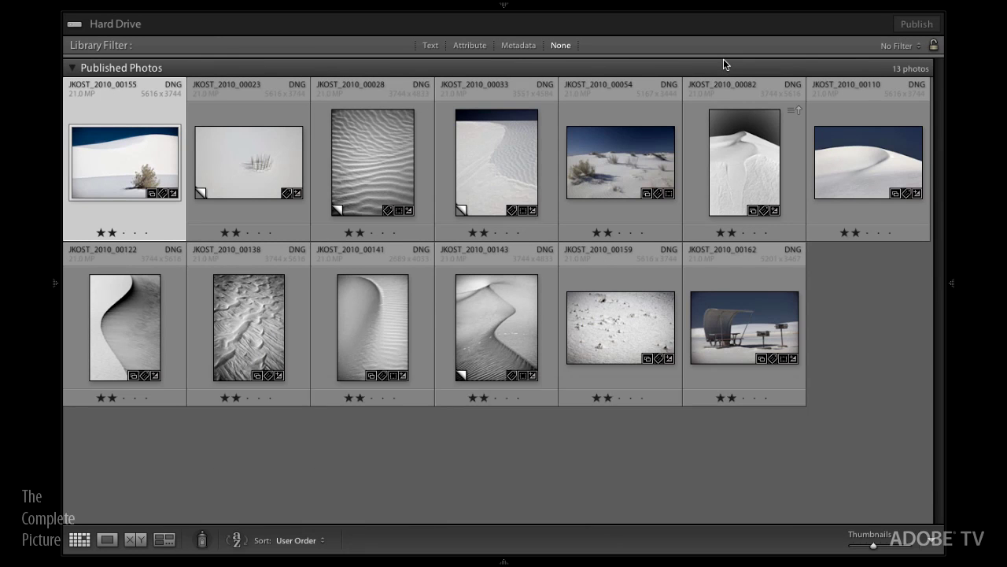
key("shift+Tab")
key("l")
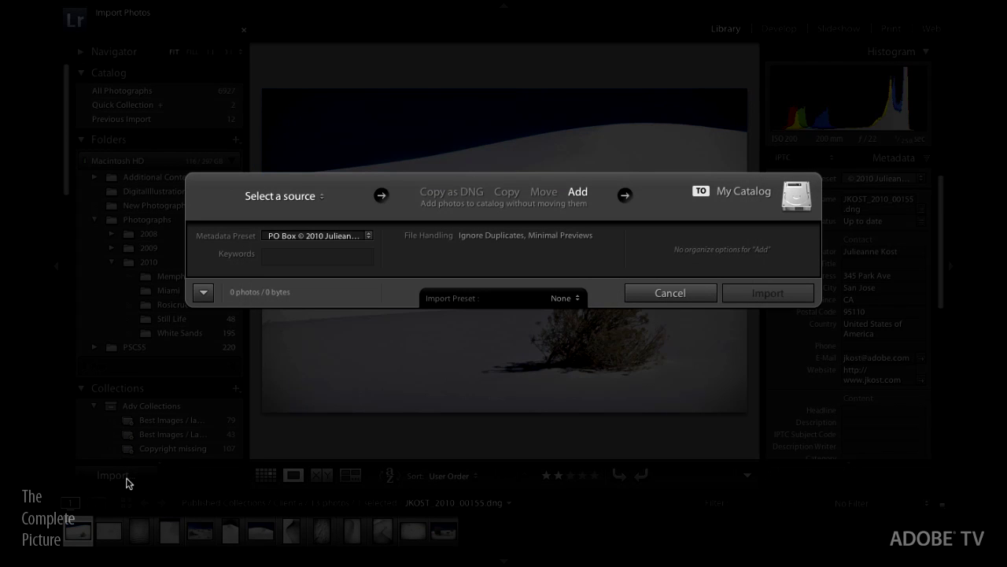
Step: Expand the Import window to full options and try the Add to Catalog inplace preset
left_click(203, 293)
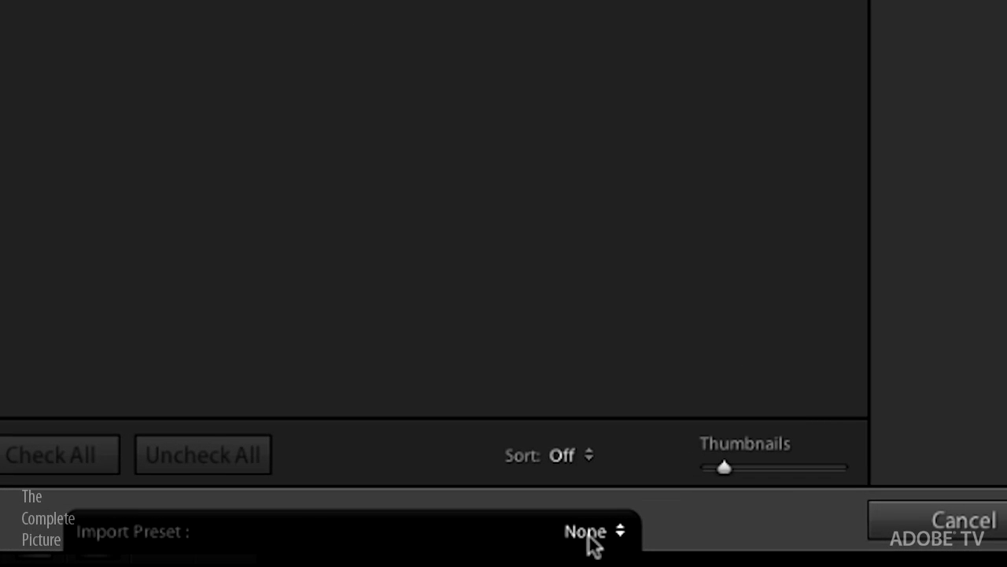
left_click(588, 536)
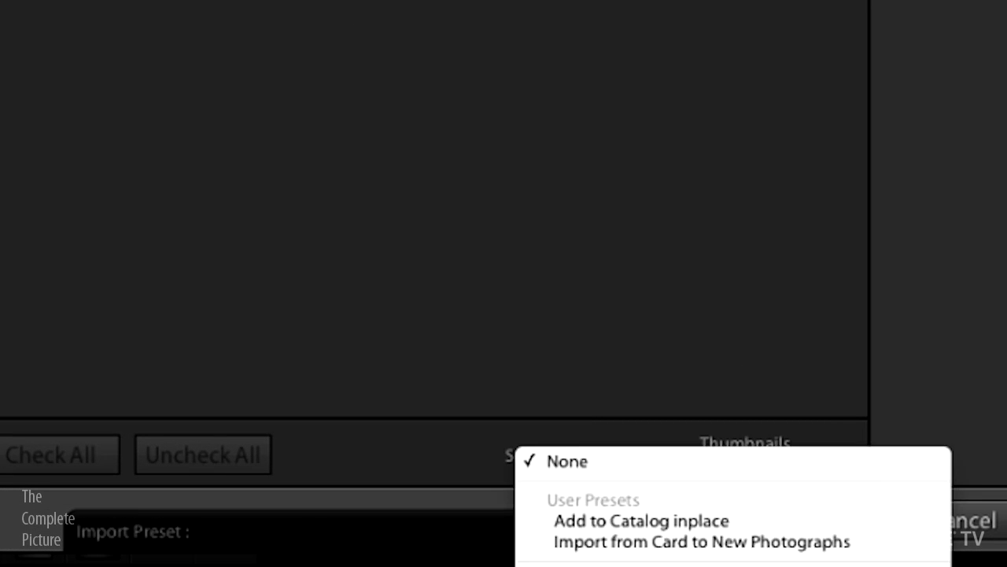
left_click(615, 525)
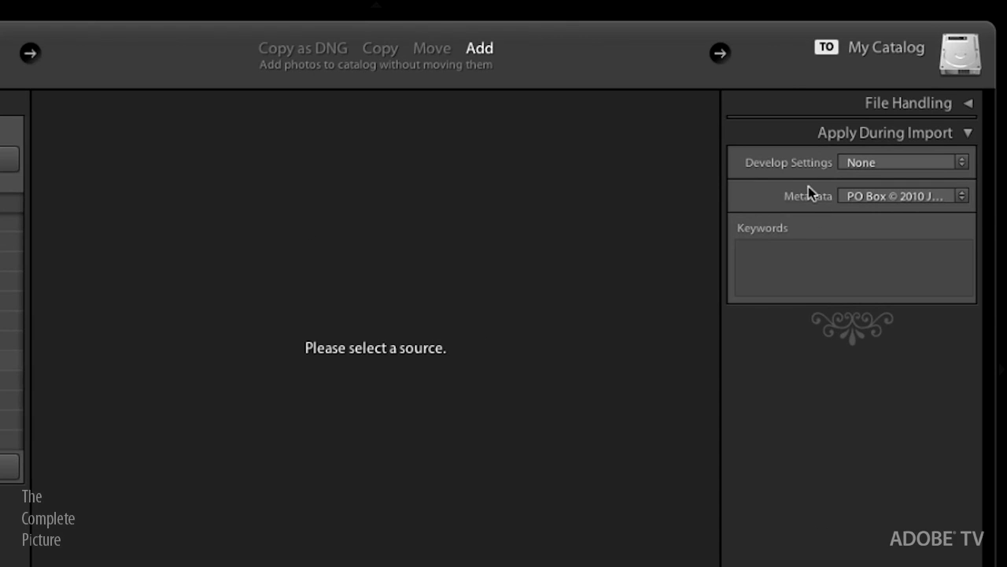
Step: Switch the import preset to Import from Card to New Photographs
left_click(762, 262)
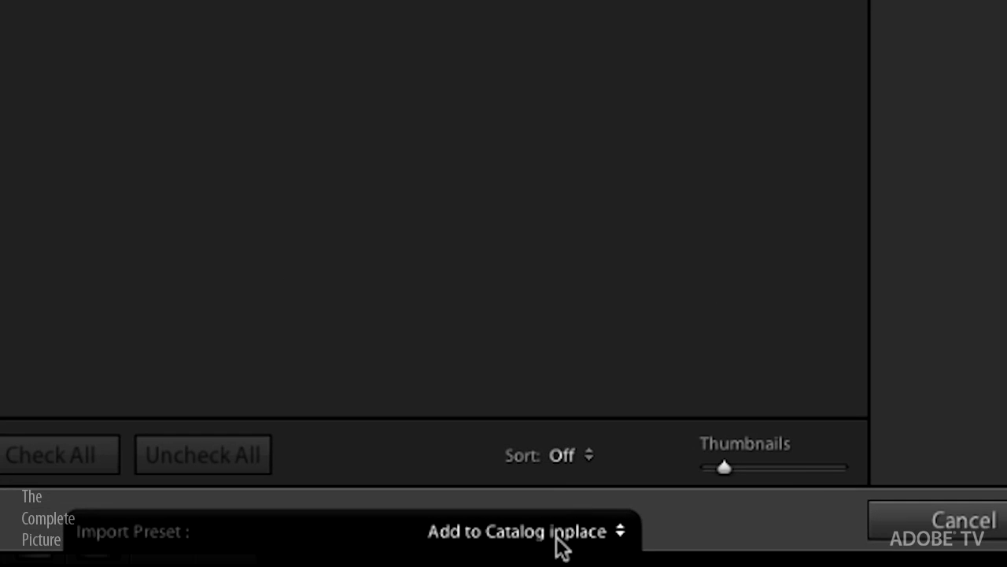
left_click(561, 533)
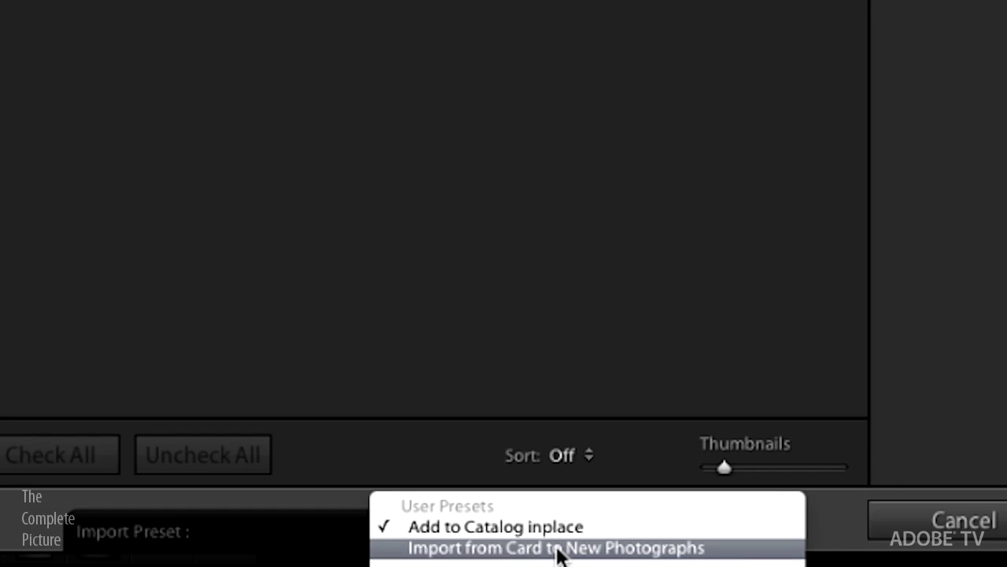
left_click(704, 548)
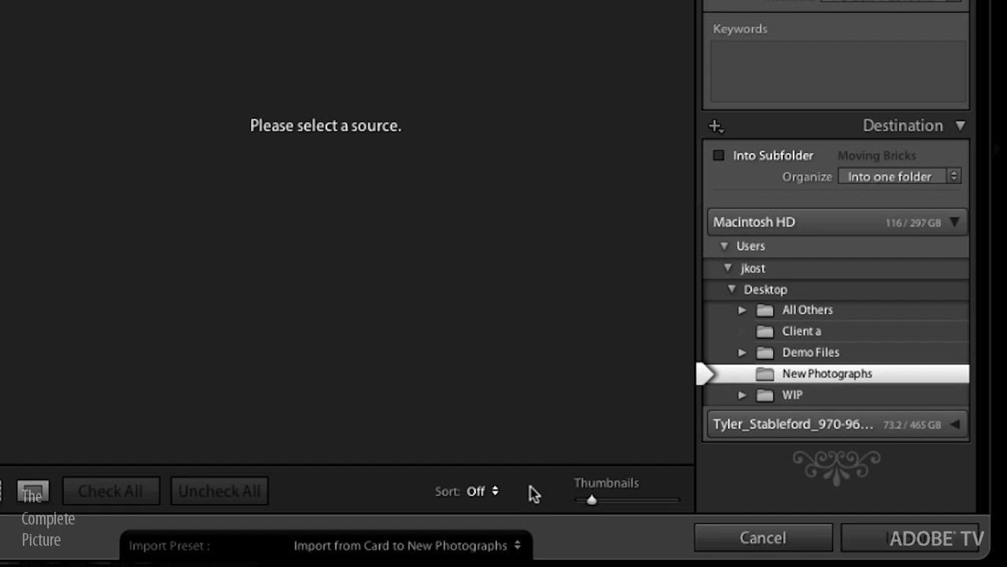
Step: Review the saved import presets, then collapse the Import window back to fewer options
left_click(518, 545)
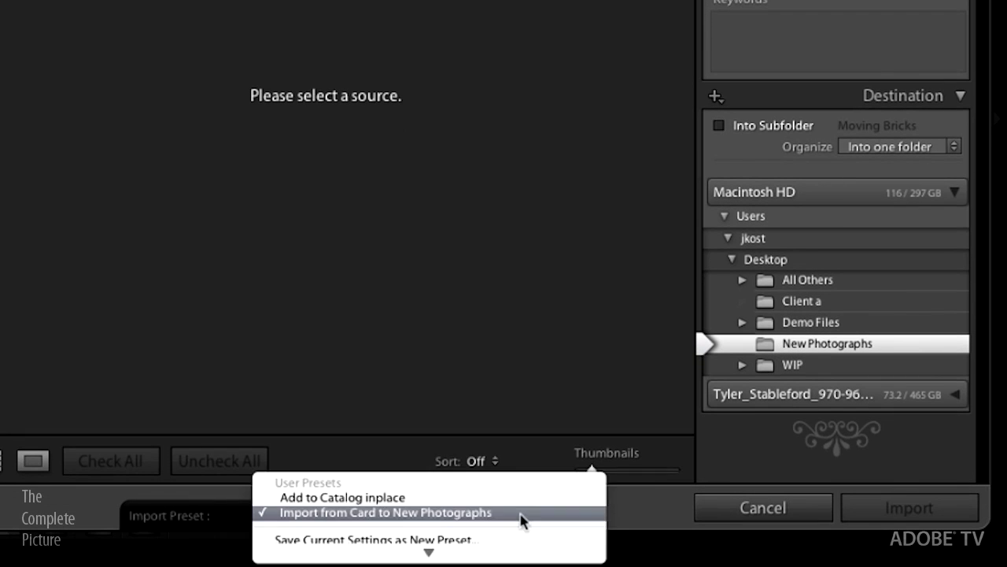
mouse_move(513, 554)
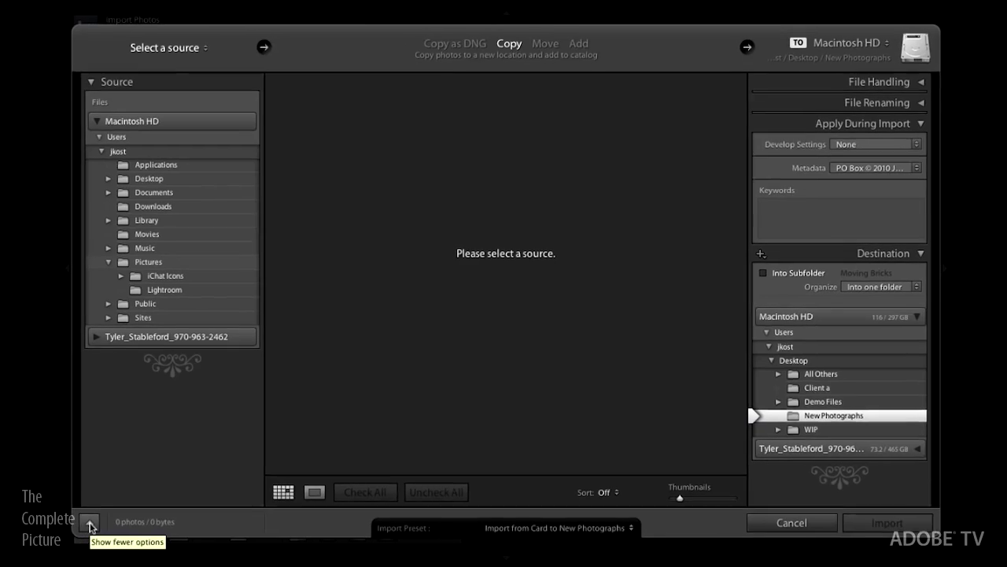
left_click(90, 516)
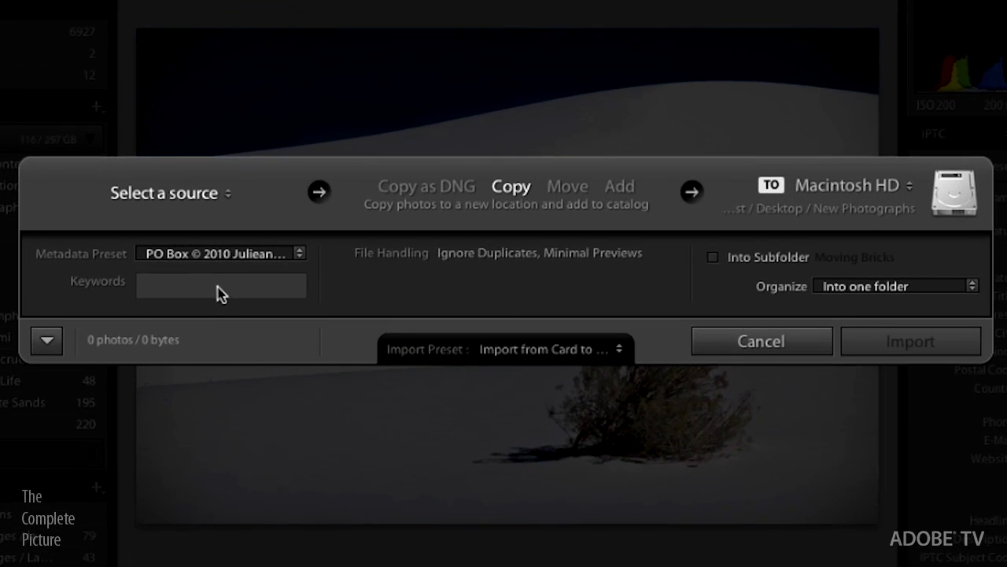
left_click(328, 262)
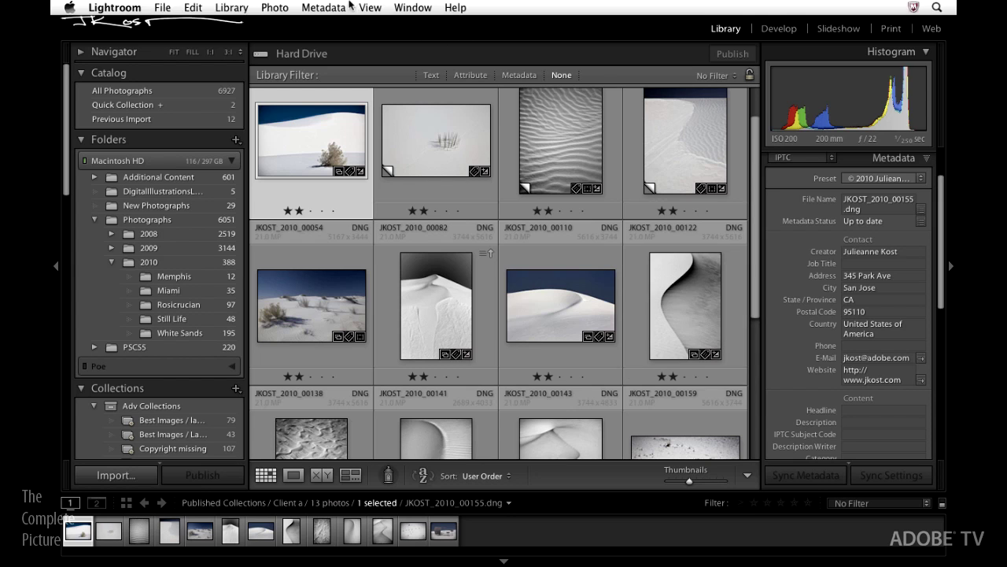
Step: Set the Library grid extras to Compact Cells in View Options
left_click(370, 8)
left_click(456, 348)
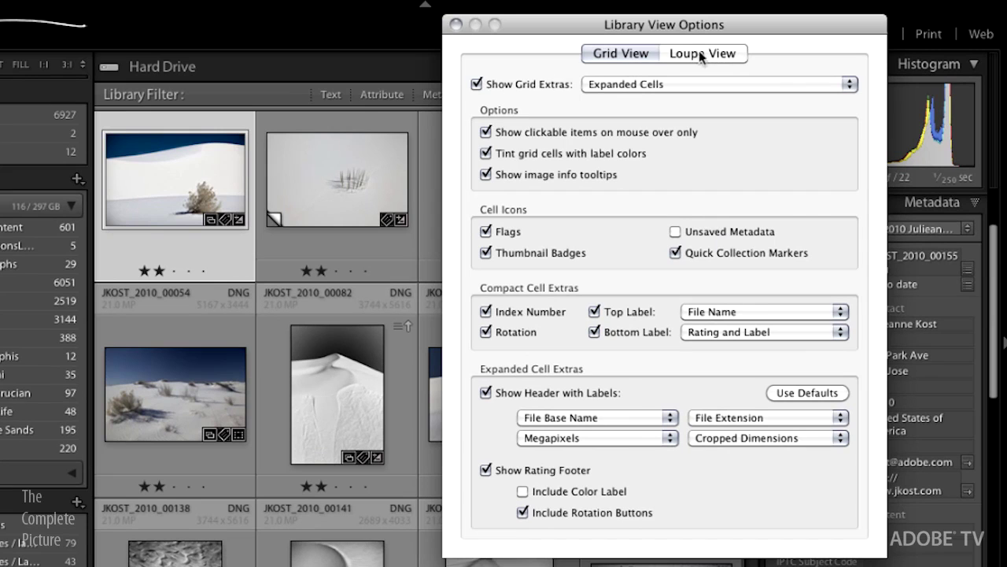
left_click(640, 82)
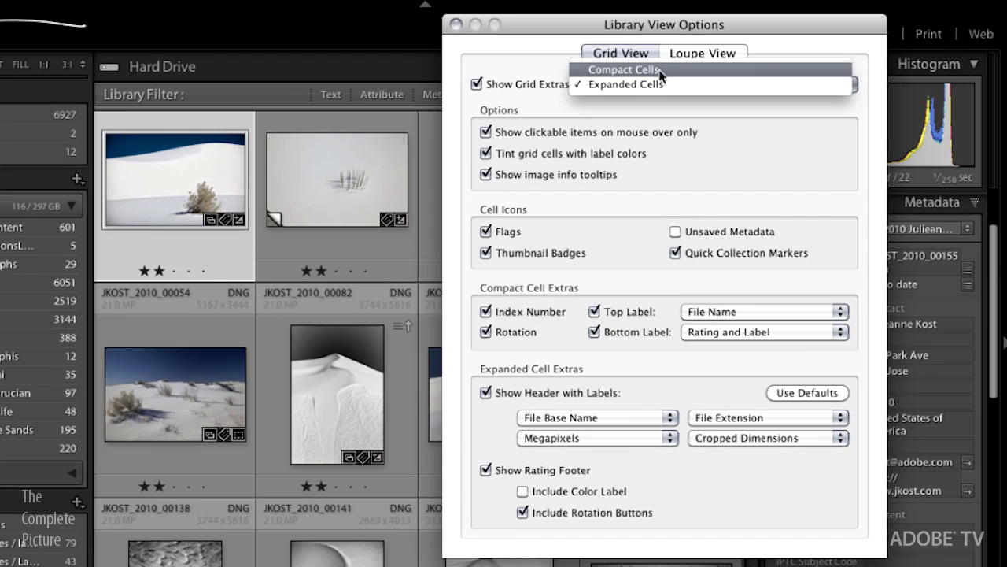
left_click(657, 71)
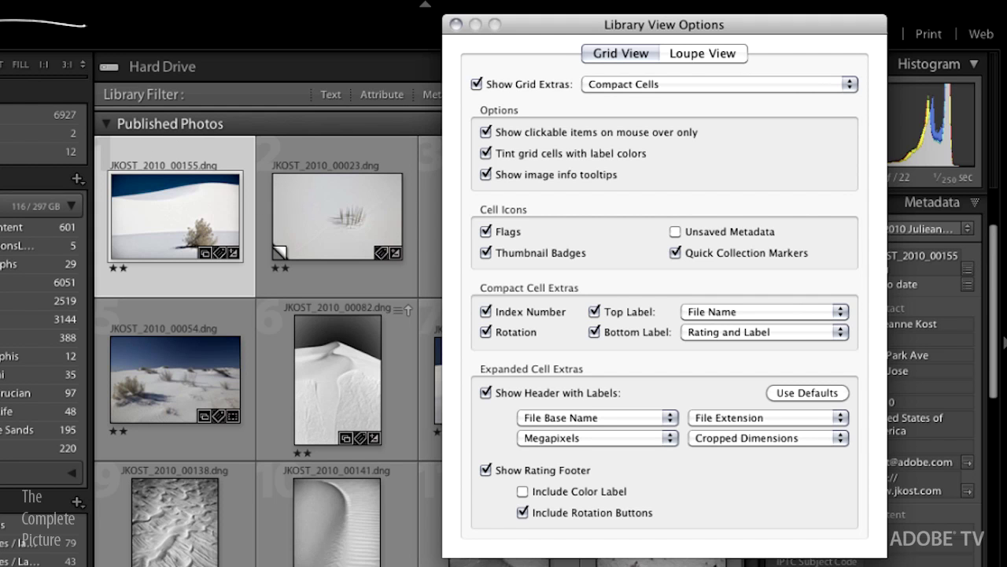
Step: Show the 2010 Miami folder's 35 sky and beach photos from the Folders panel
scroll(142, 315, "down", 15)
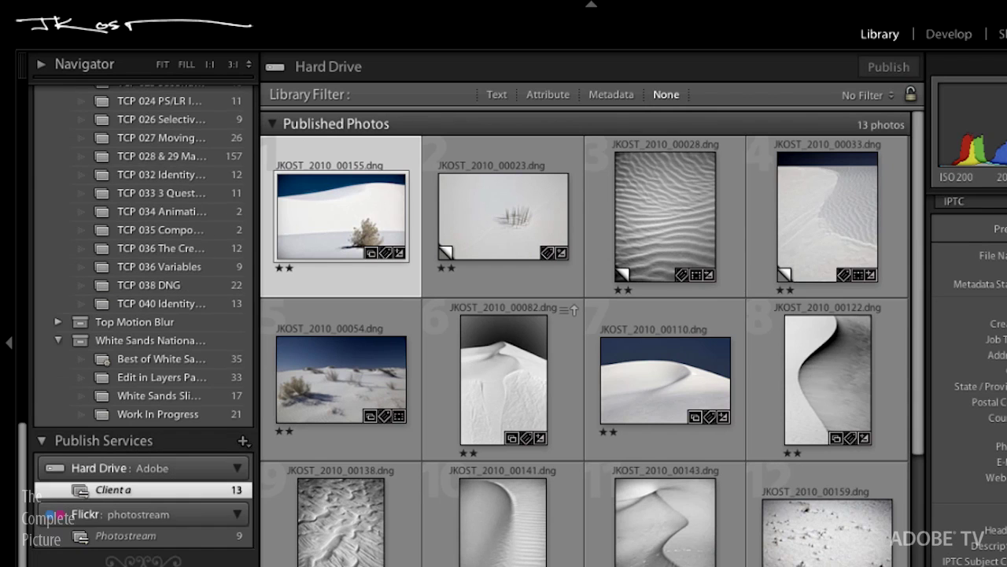
left_click(122, 489)
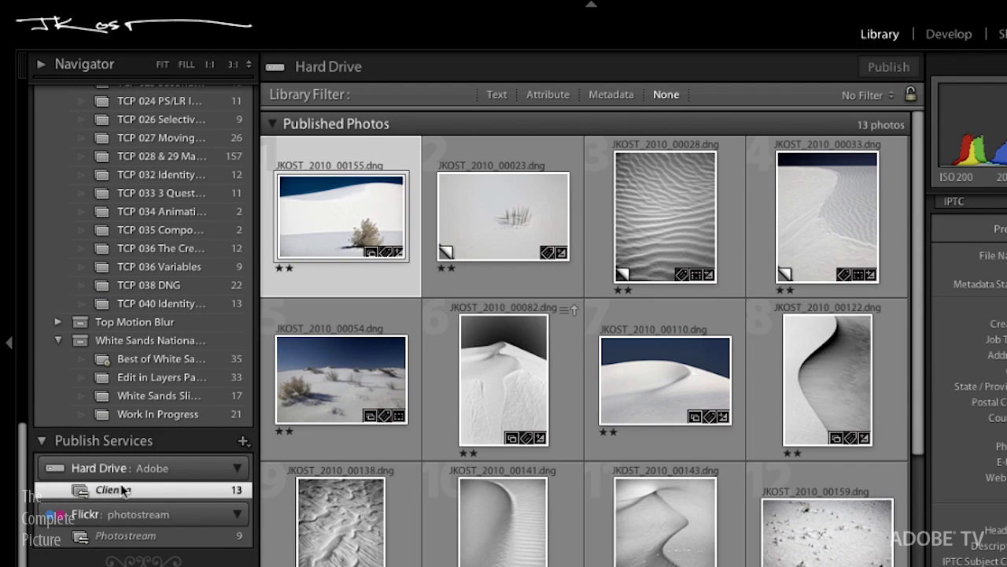
left_click_drag(23, 438, 43, 96)
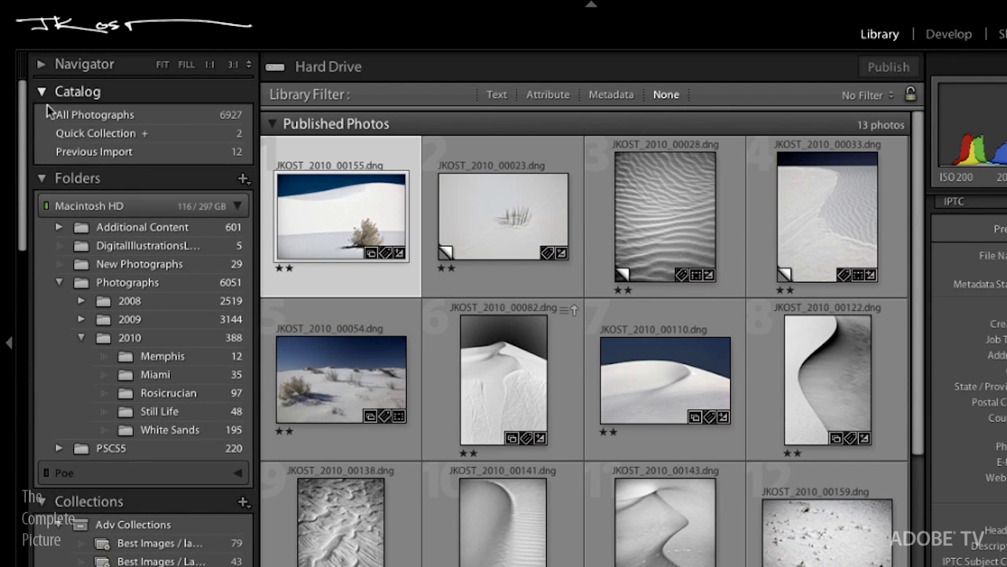
left_click(176, 377)
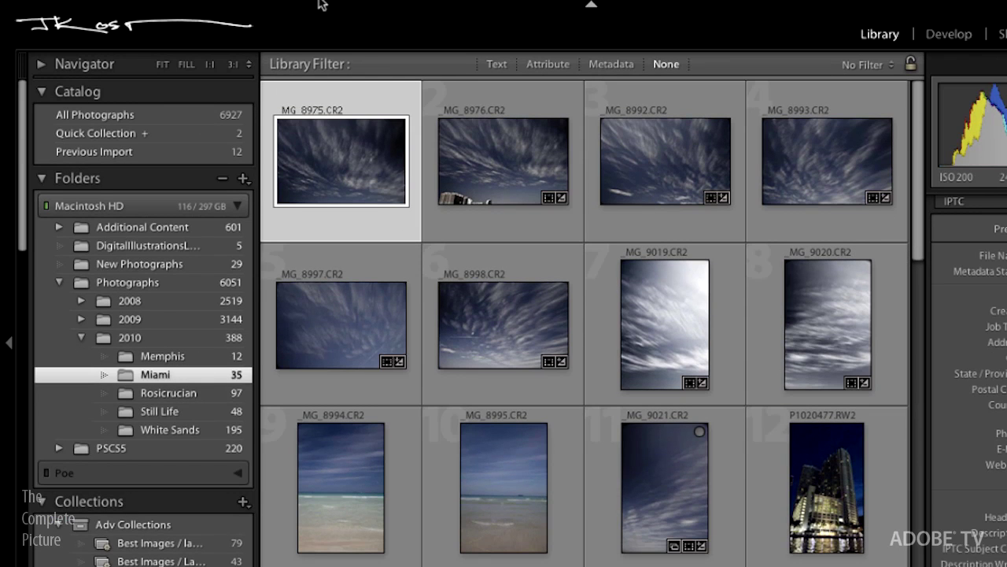
left_click(415, 8)
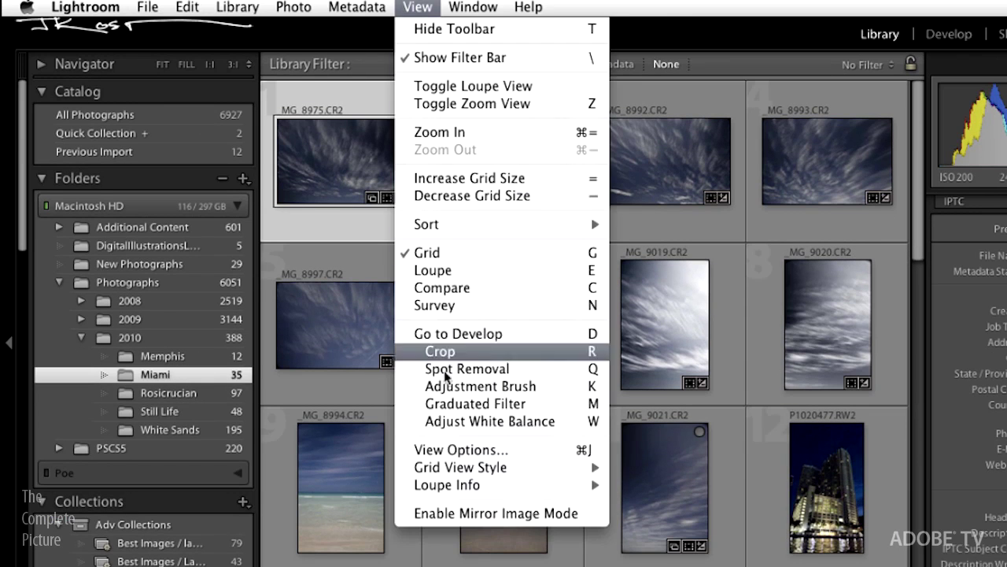
Step: Switch the grid to Expanded Cells, stop label tinting, and include color labels in footers
left_click(458, 447)
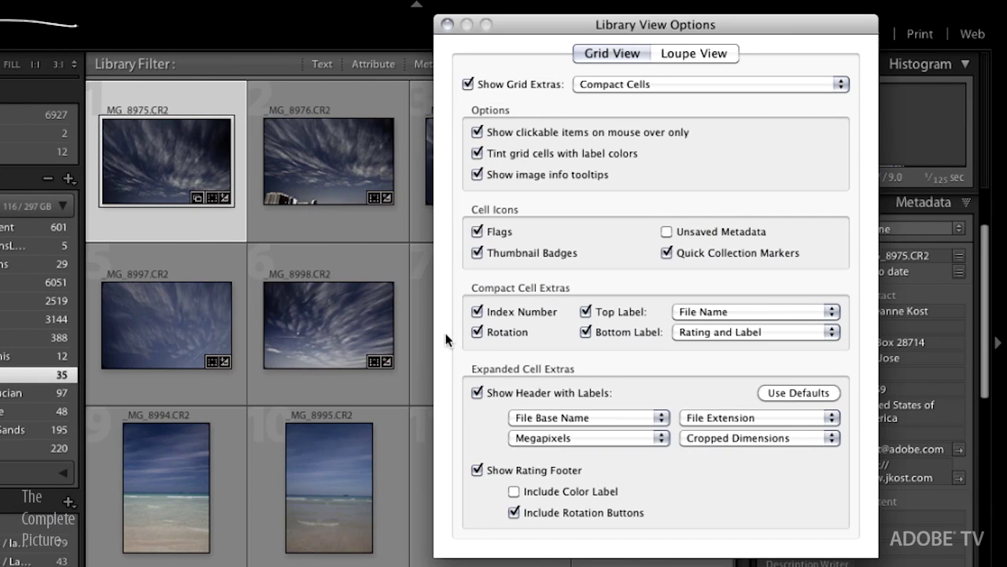
left_click(659, 88)
left_click(649, 99)
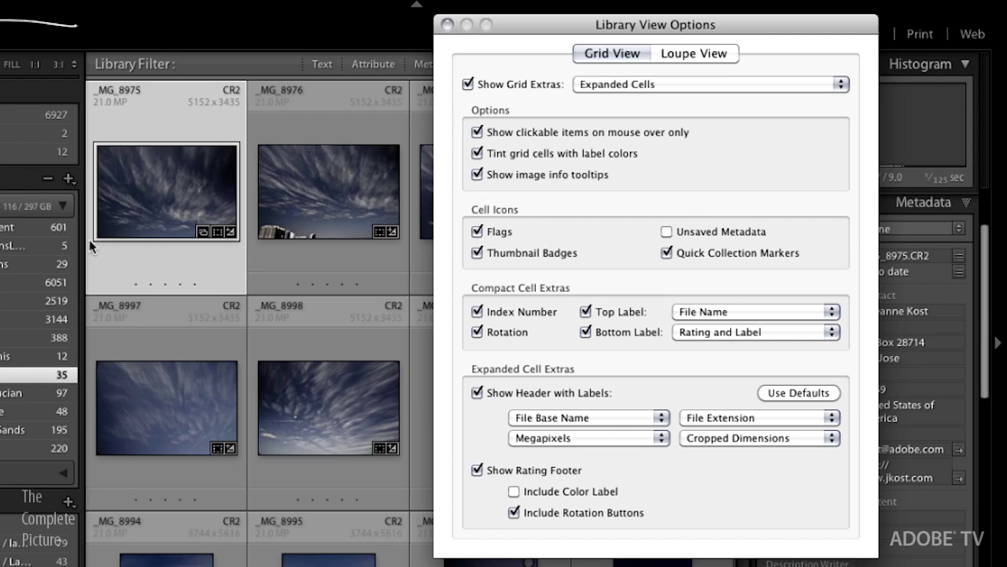
left_click(477, 154)
left_click(515, 493)
Step: Keep File Base Name as the header label and toggle thumbnail badges off and back on
left_click(639, 423)
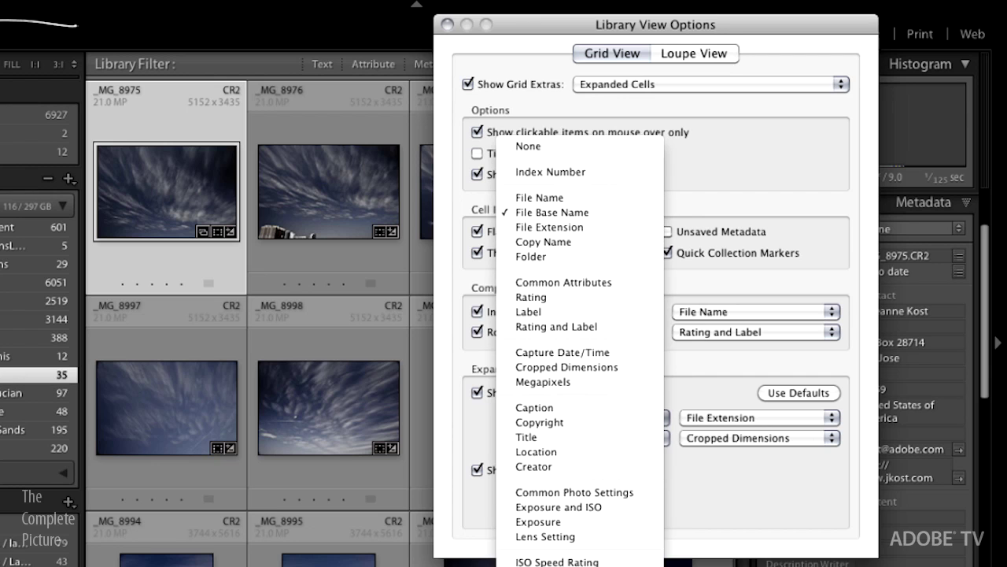
left_click(619, 215)
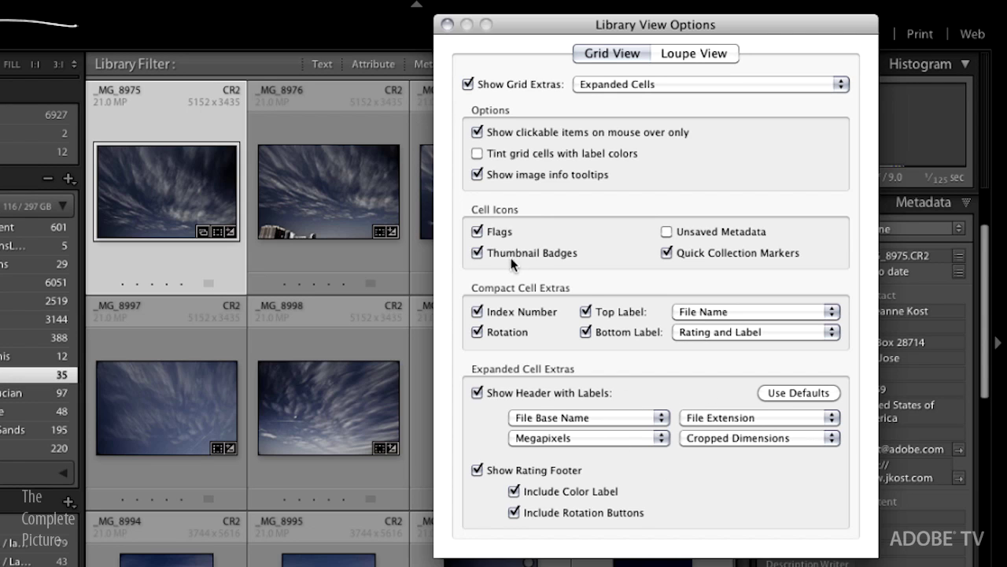
left_click(477, 253)
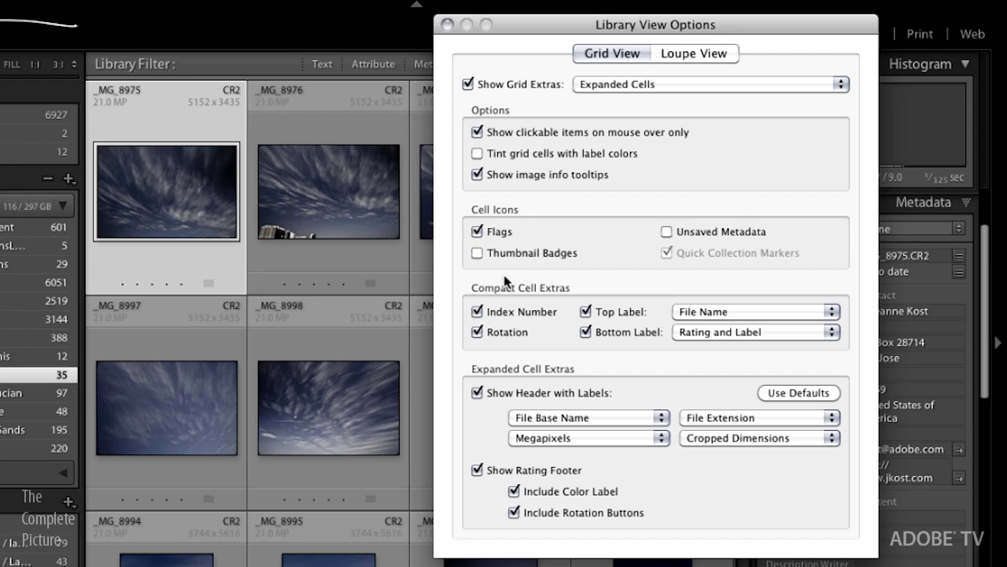
left_click(477, 252)
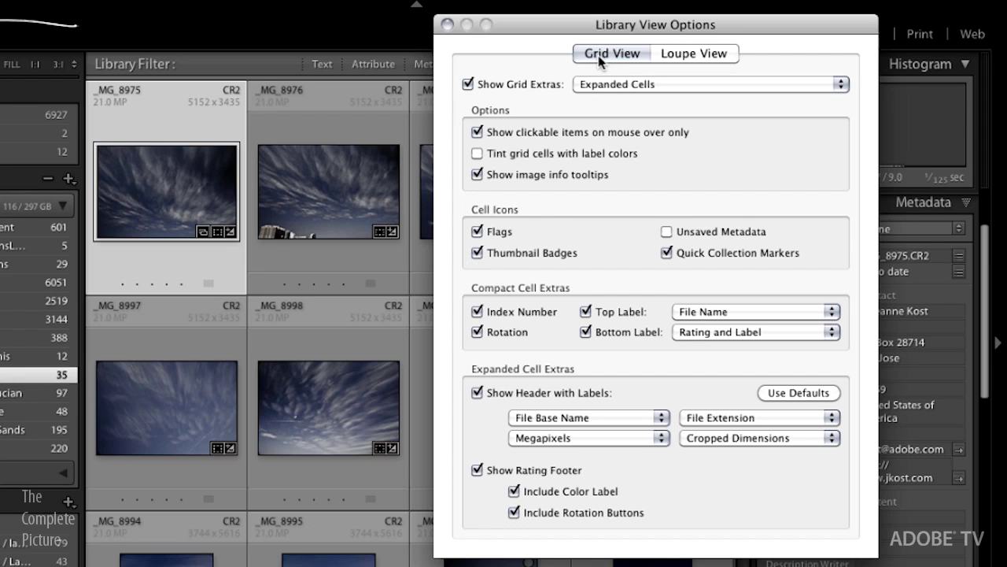
left_click(689, 55)
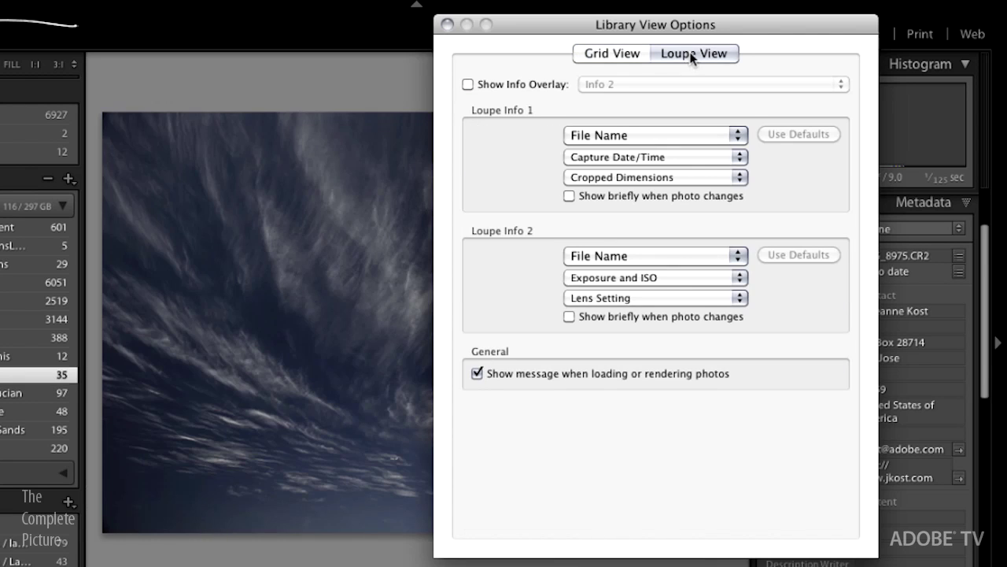
Step: Turn on the Info 1 overlay with file name, capture date/time and dimensions, then close View Options
left_click(468, 85)
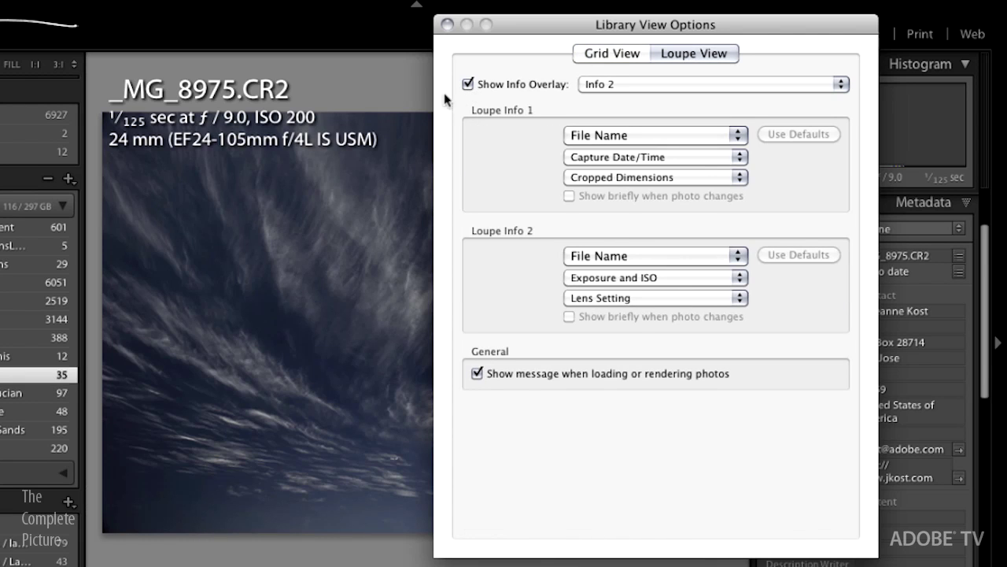
left_click(622, 85)
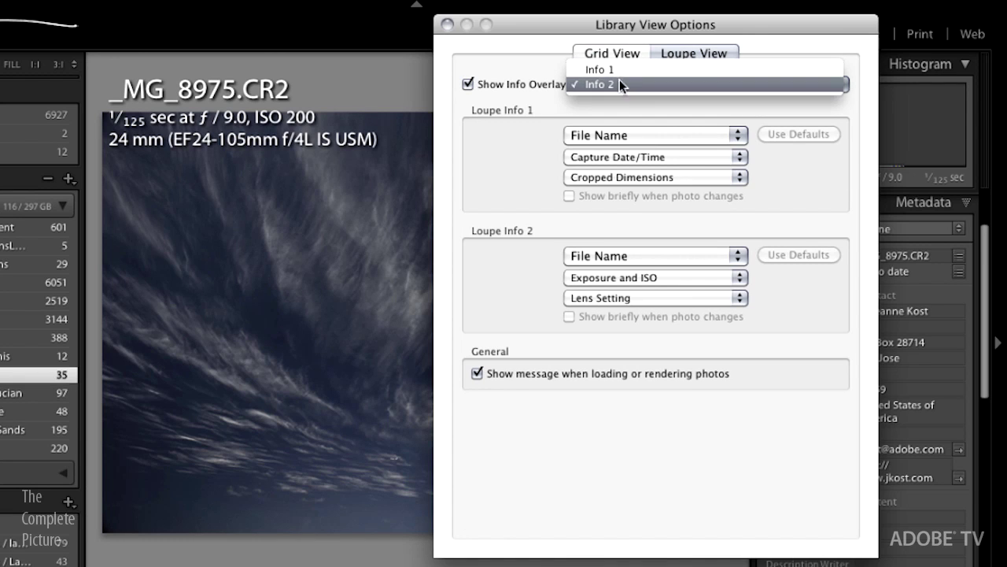
left_click(619, 70)
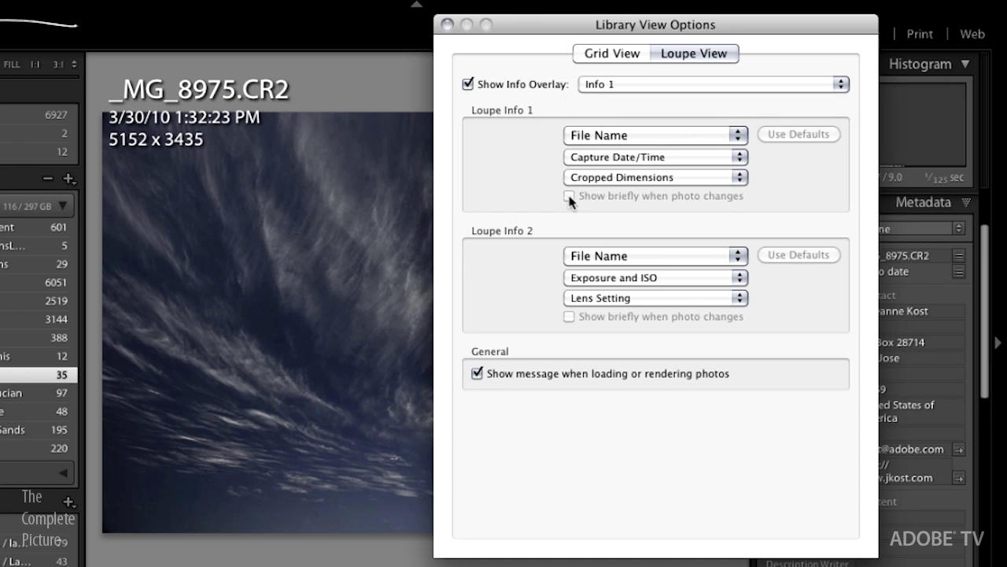
left_click(446, 25)
Step: Cycle the loupe info overlays with I until they are off, then return to Grid view
key("i")
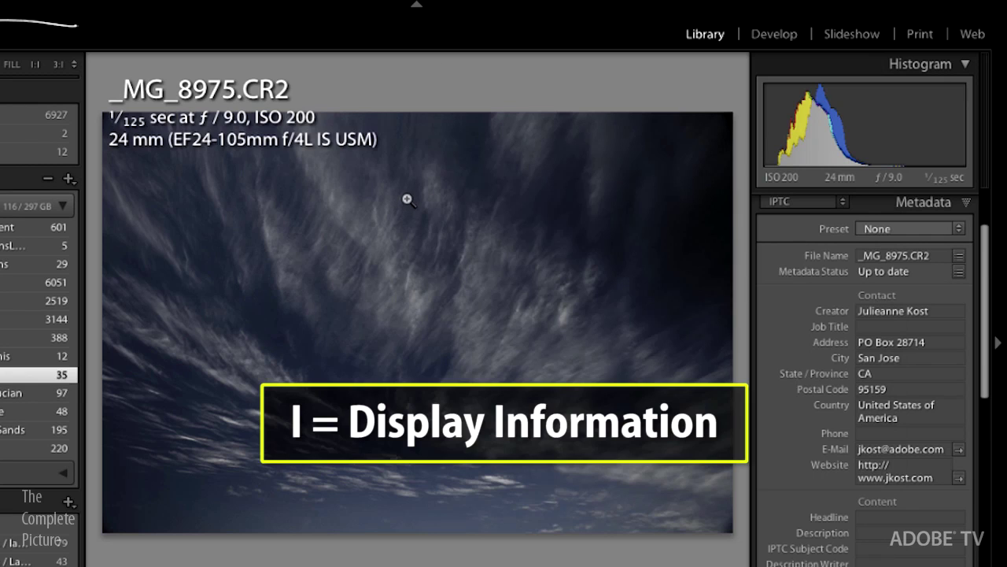
key("i")
key("i")
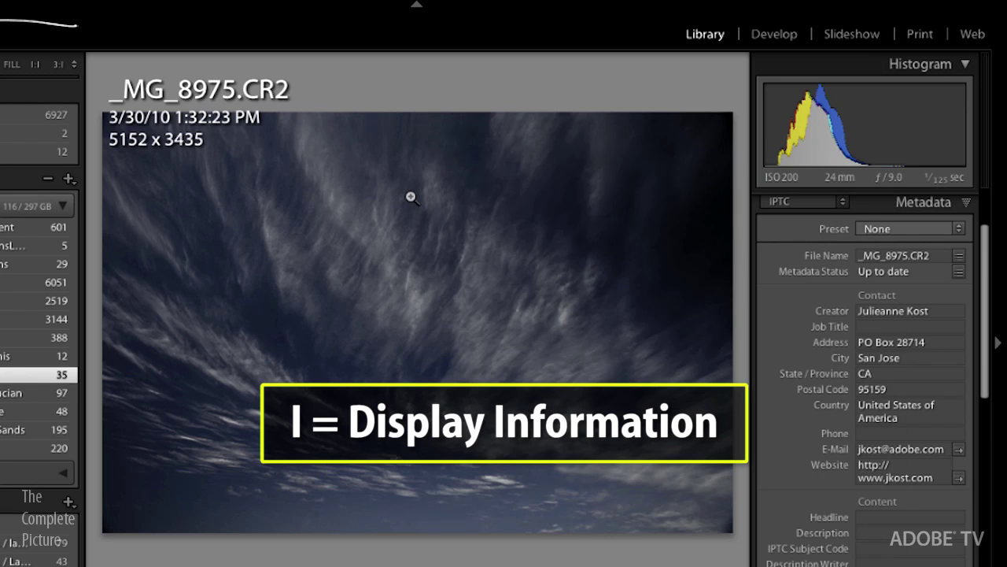
key("i")
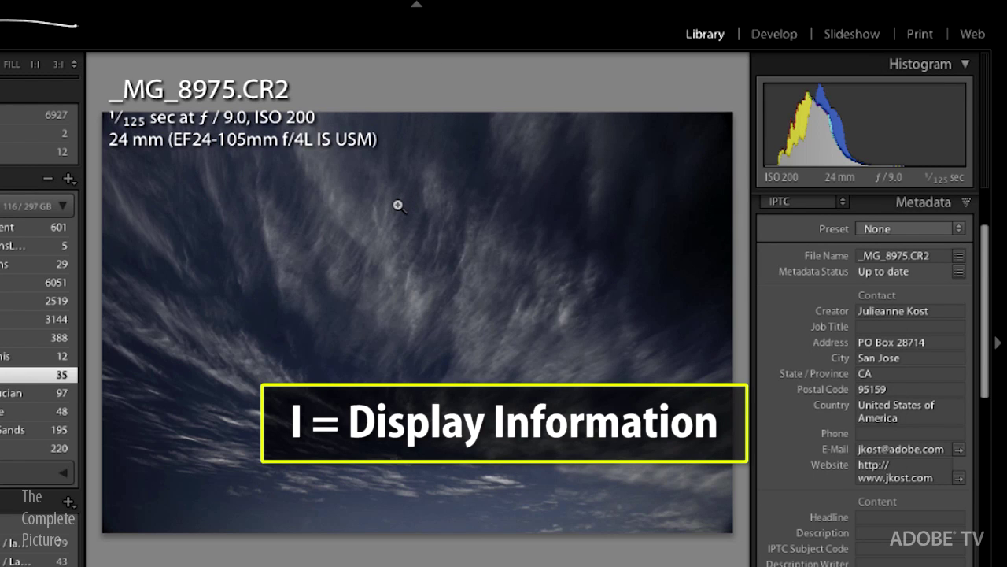
key("i")
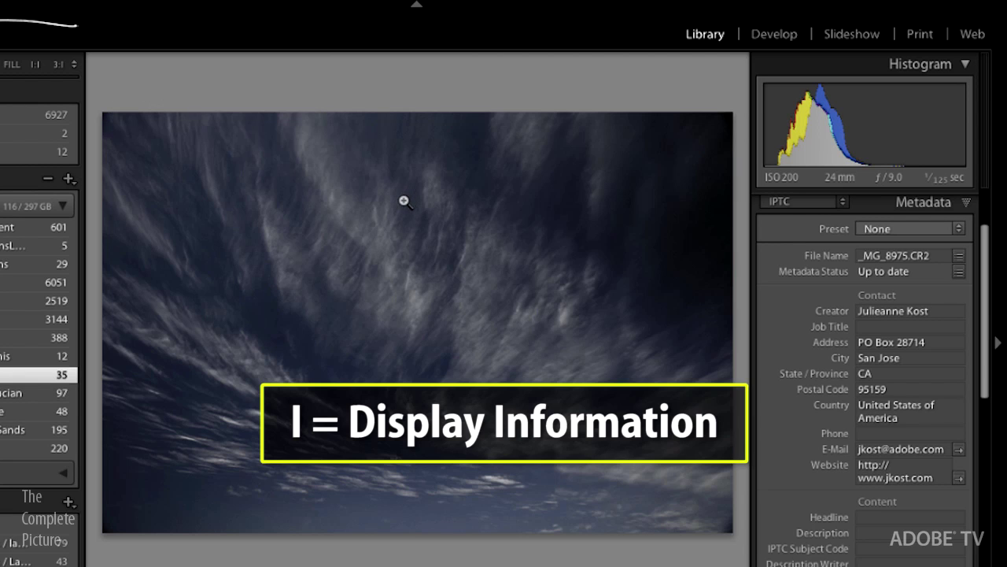
key("g")
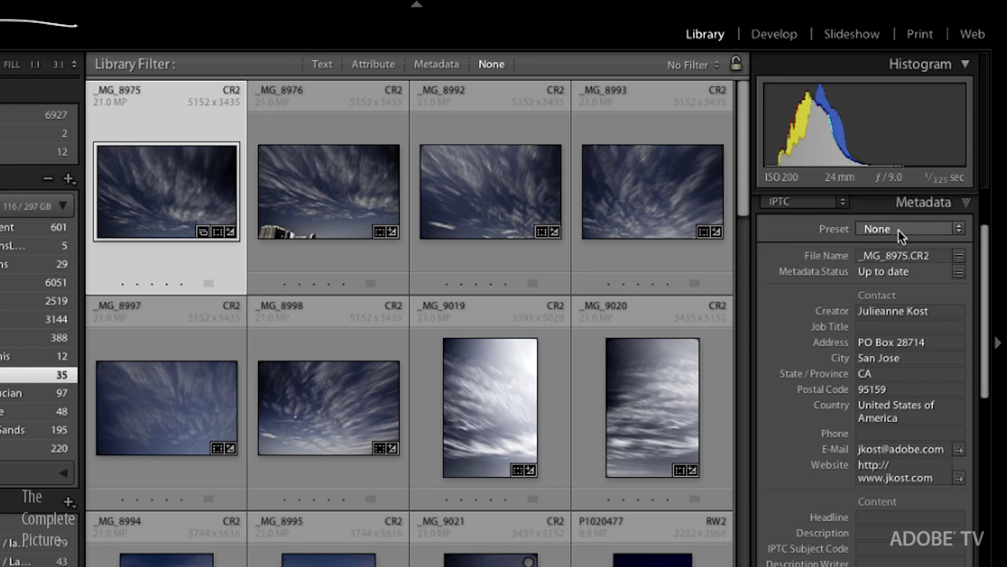
Step: Apply the PO Box © 2010 copyright metadata preset to _MG_8975.CR2
left_click(957, 228)
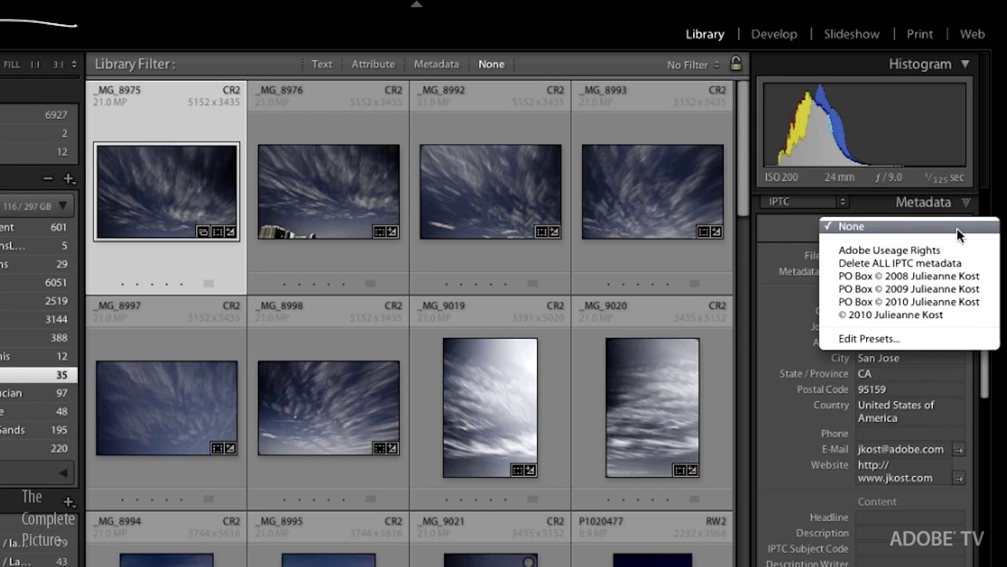
left_click(925, 304)
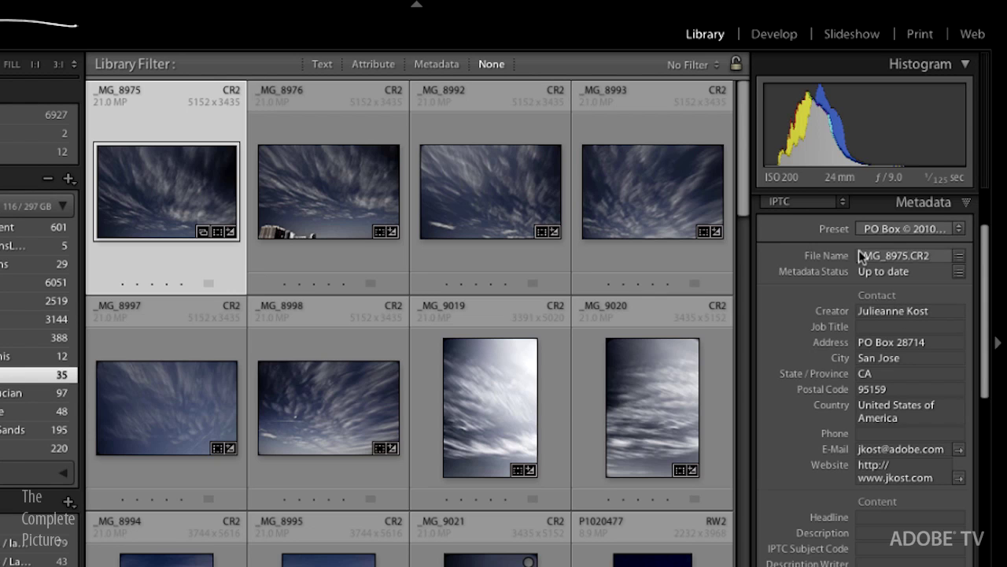
left_click(960, 229)
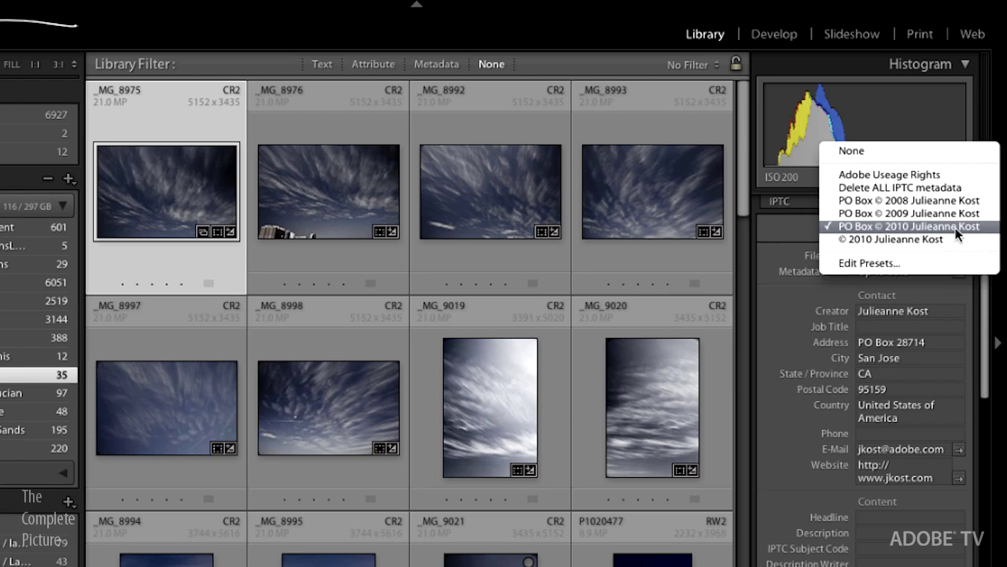
left_click(955, 227)
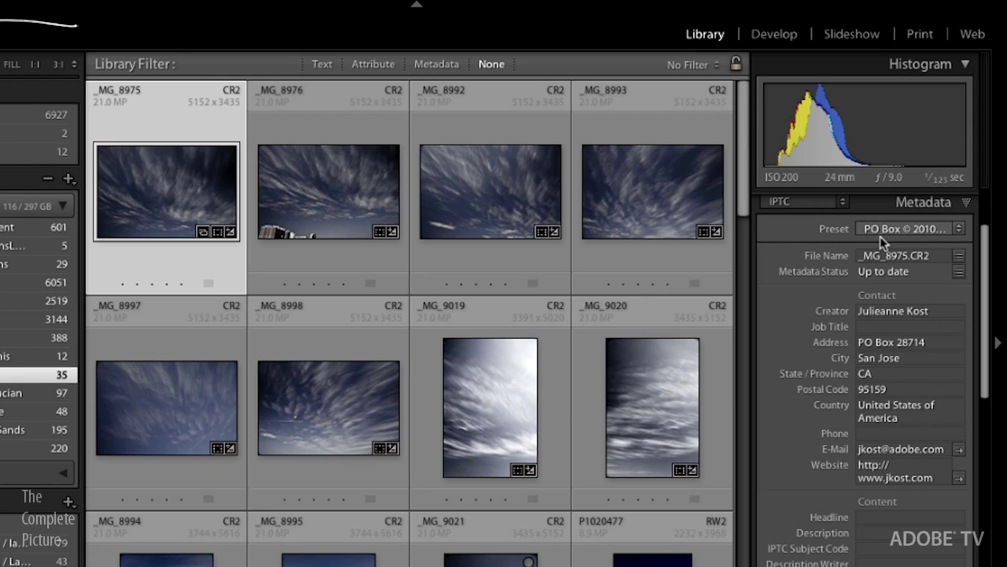
mouse_move(162, 4)
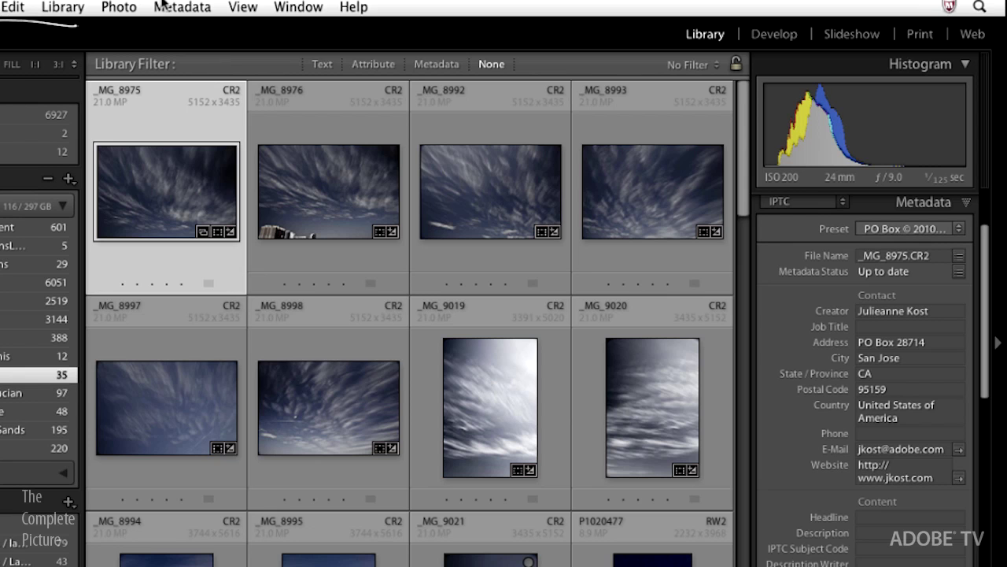
left_click(118, 8)
mouse_move(84, 10)
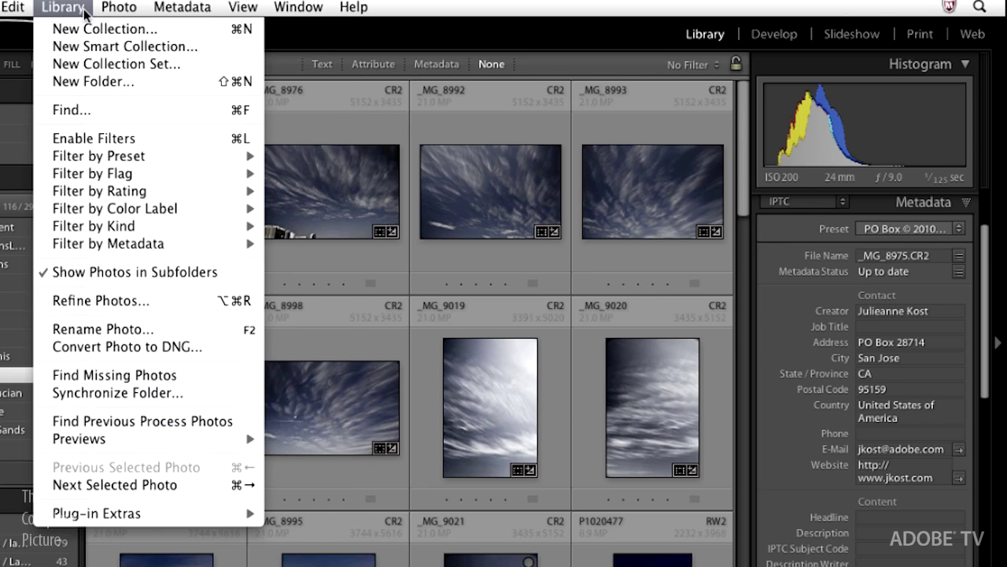
left_click(162, 334)
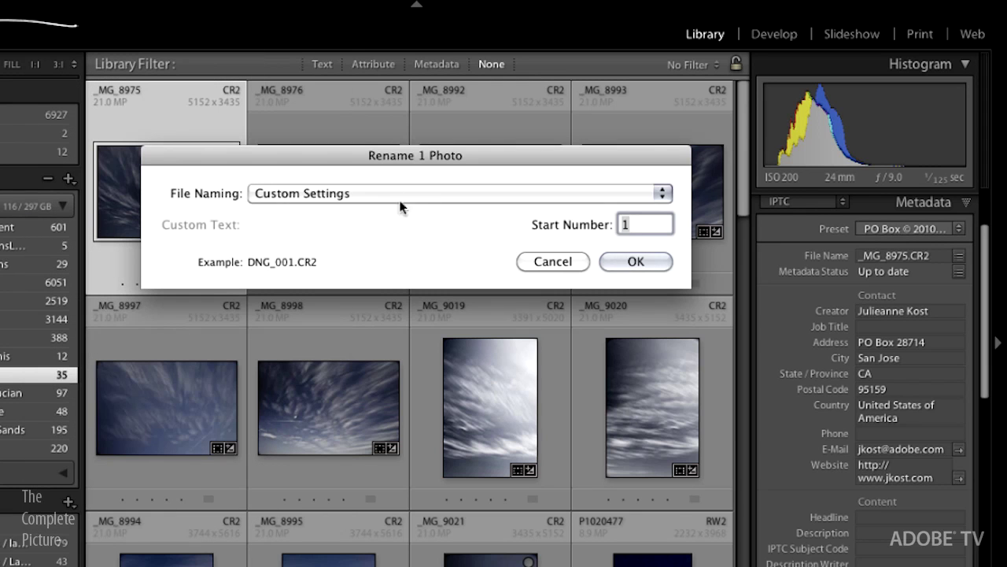
left_click(380, 195)
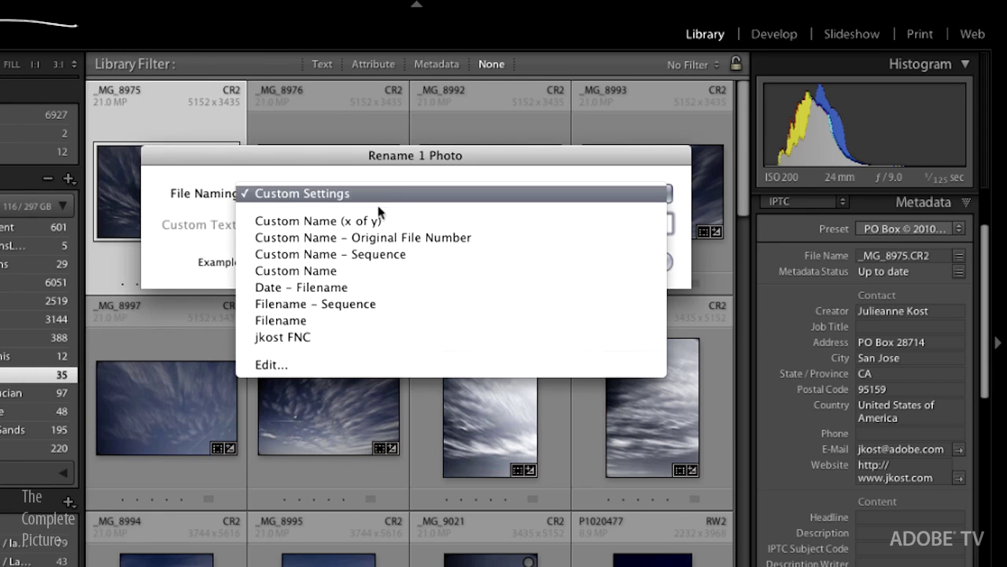
left_click(354, 366)
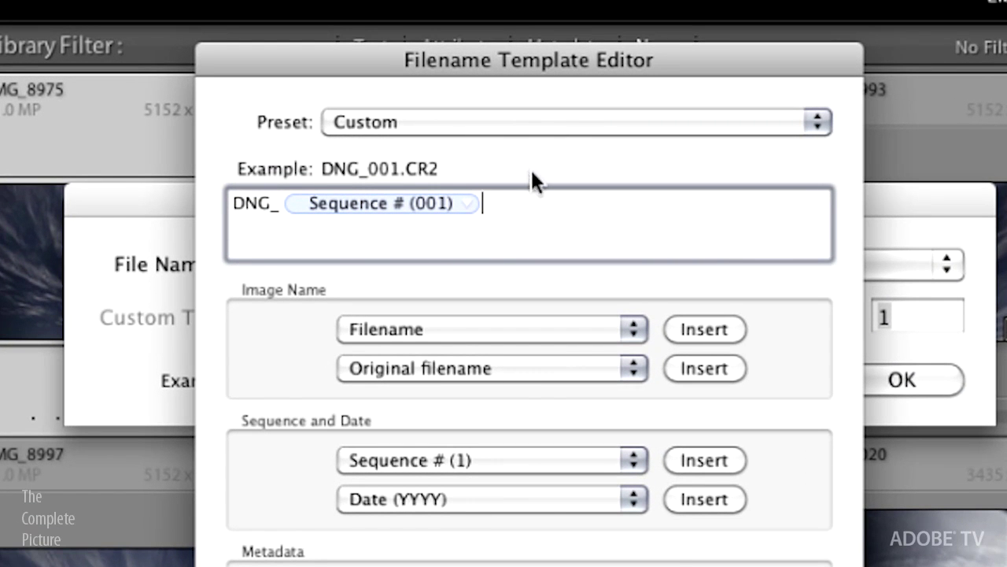
left_click(501, 126)
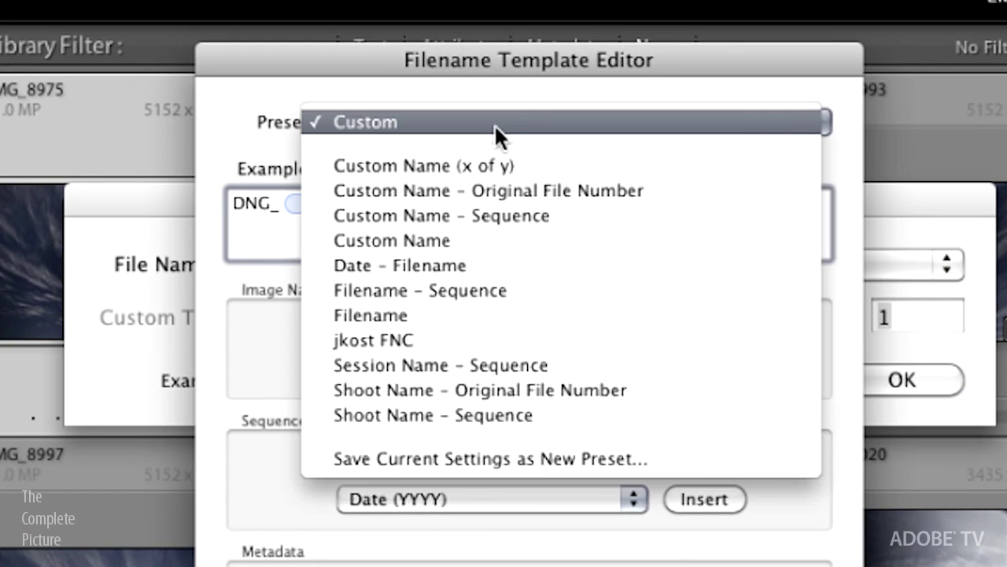
left_click(485, 342)
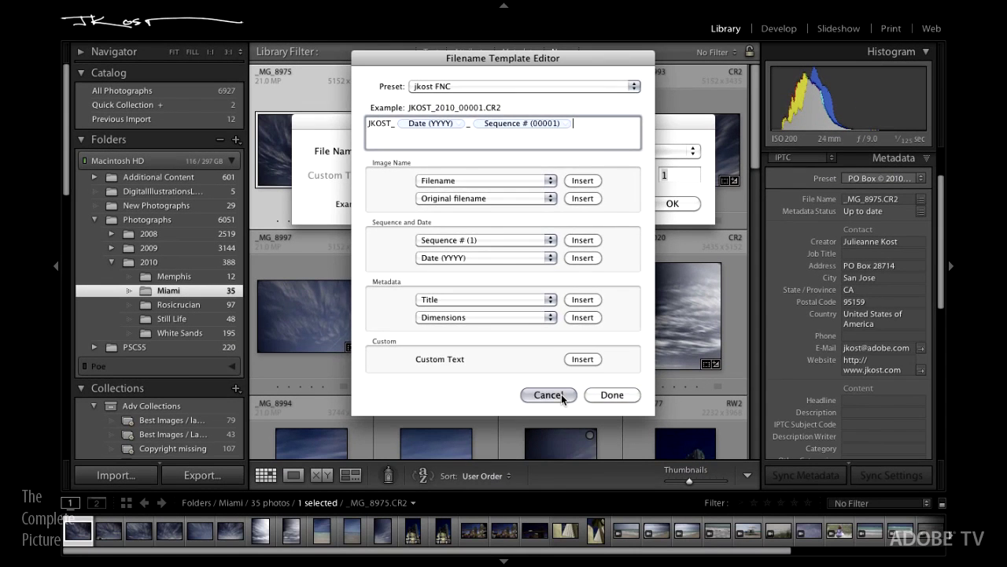
left_click(611, 391)
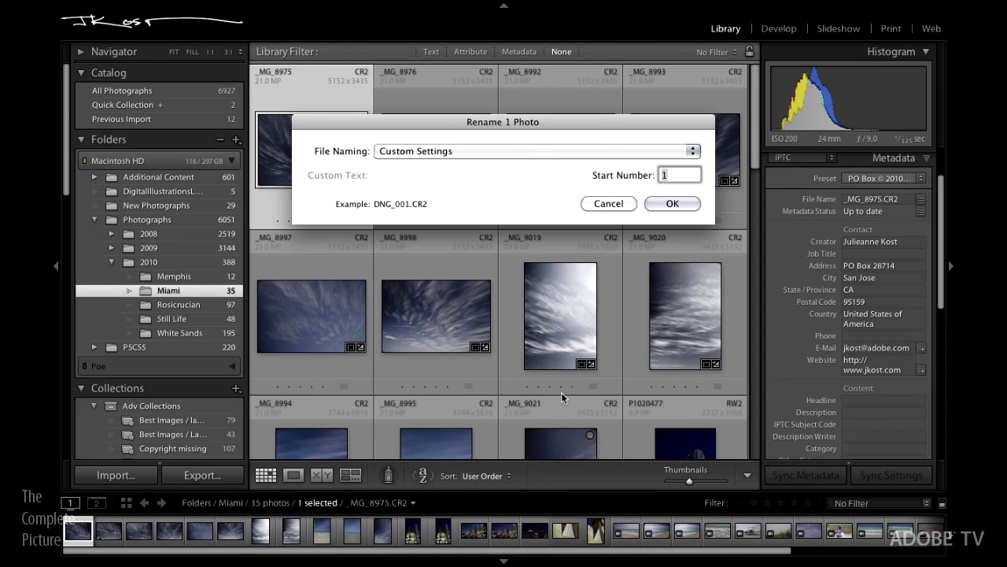
left_click(608, 203)
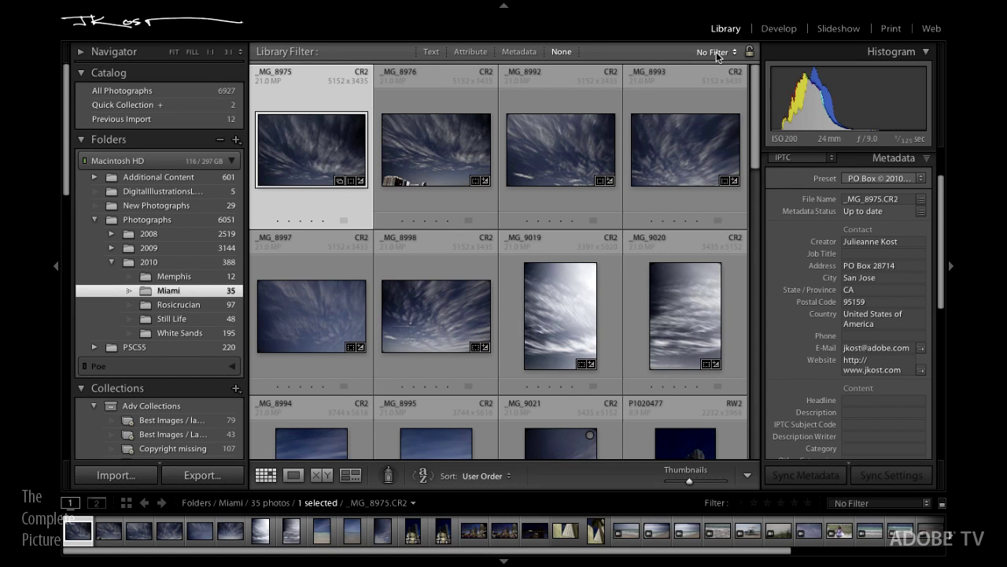
Step: Show All Photographs in the catalog and apply the Texture - Metal filter preset
left_click(187, 92)
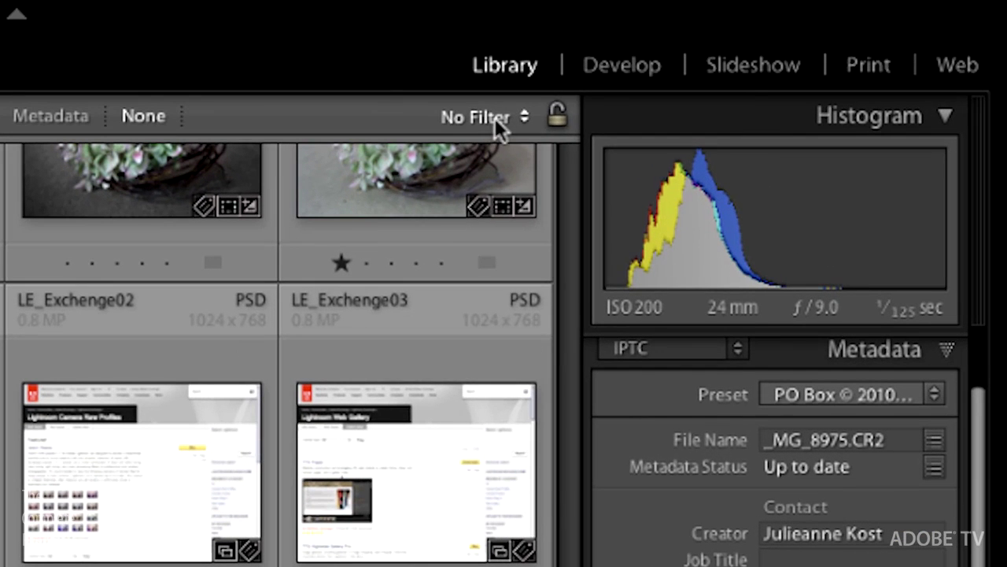
left_click(720, 52)
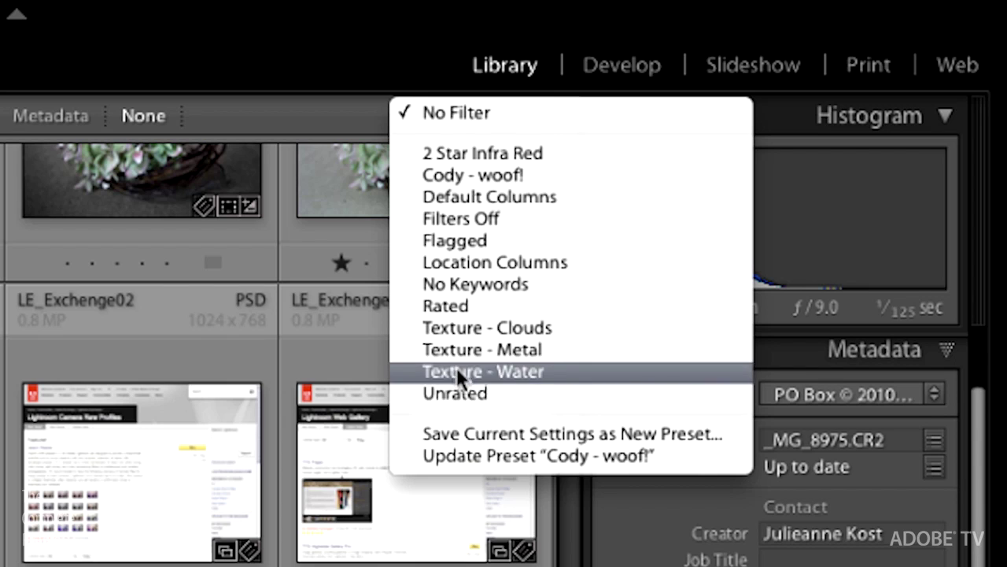
left_click(449, 347)
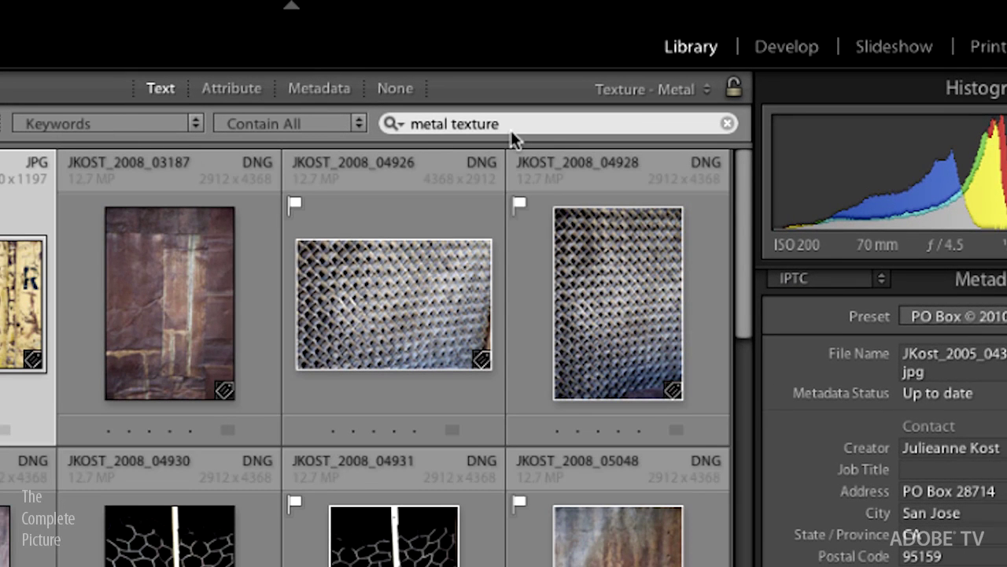
Step: Switch the library filter to Texture - Clouds, then Texture - Water, then 2 Star Infra Red
left_click(673, 88)
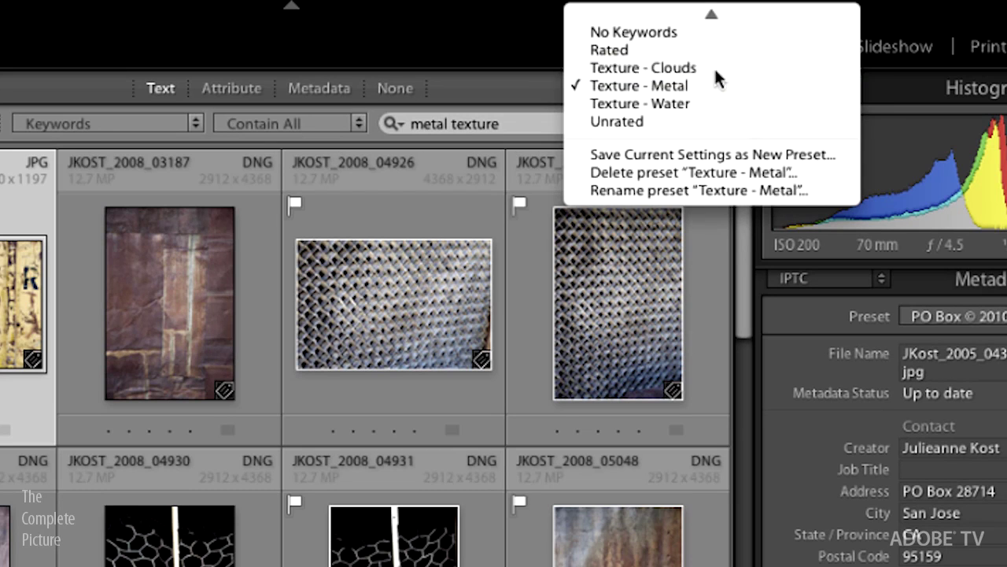
left_click(714, 68)
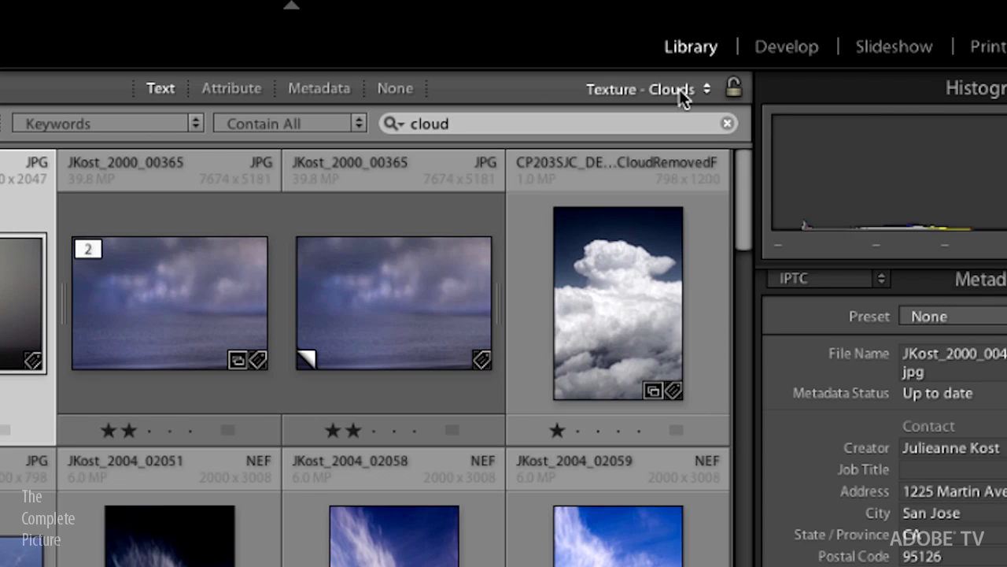
left_click(680, 89)
left_click(679, 122)
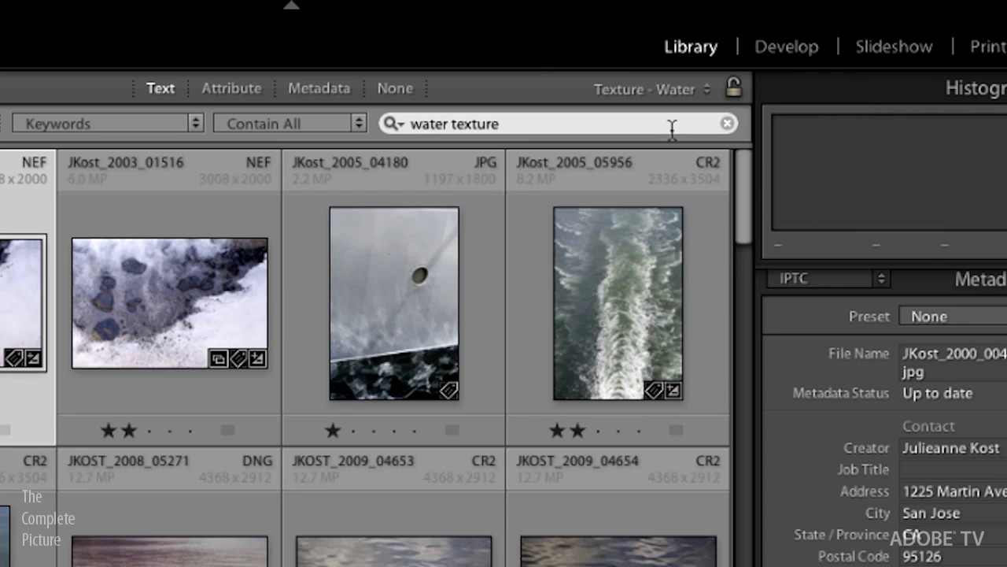
left_click(671, 85)
mouse_move(692, 13)
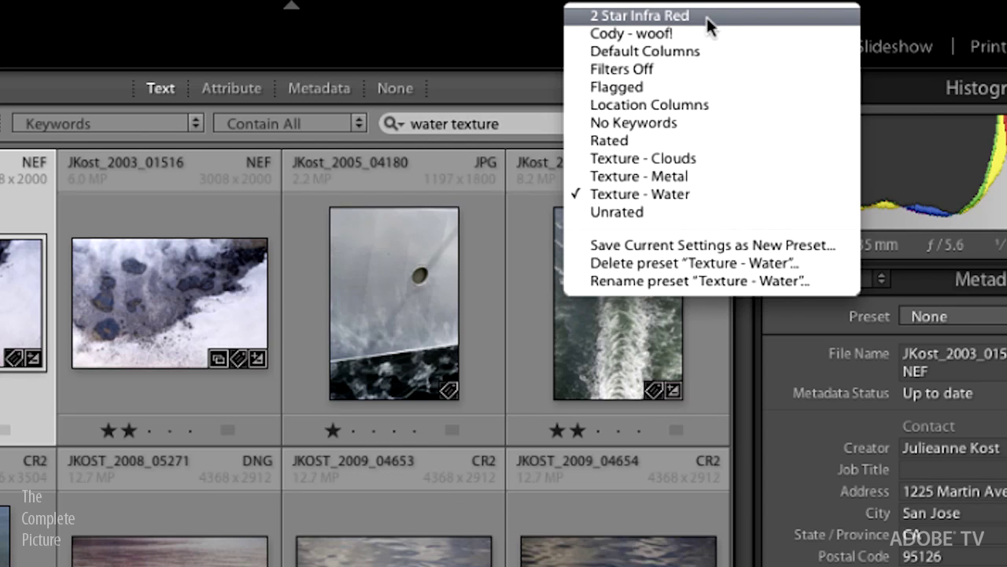
left_click(707, 17)
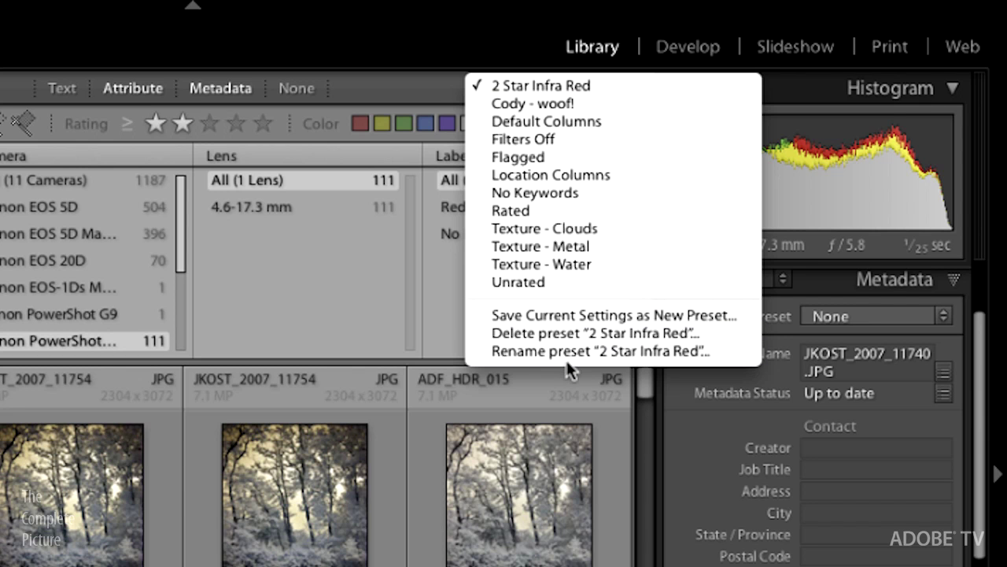
Step: Apply the Cody - woof! filter preset, view a dog photo at 1:1, then return to Grid
left_click(569, 103)
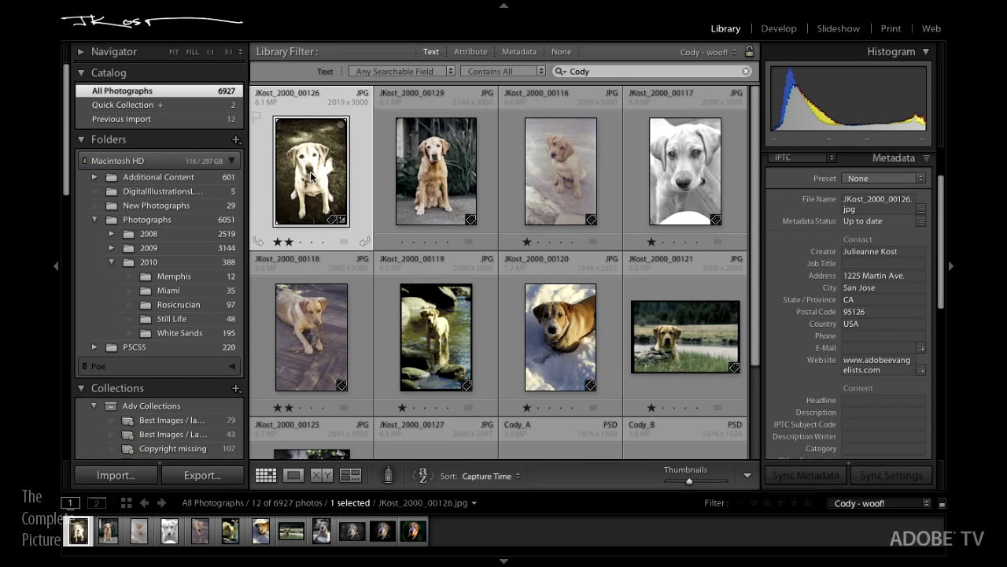
double_click(312, 176)
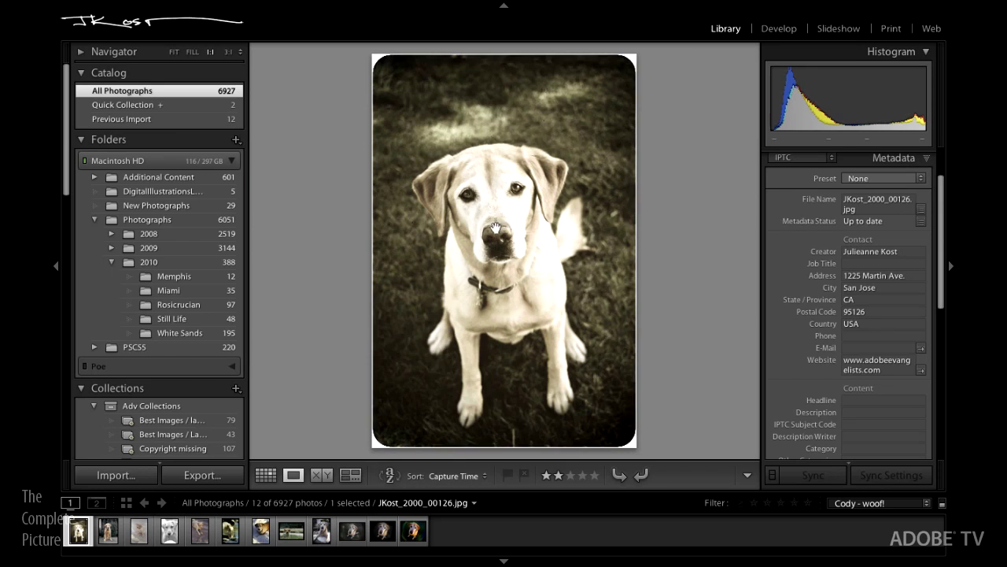
left_click(494, 209)
left_click(517, 206)
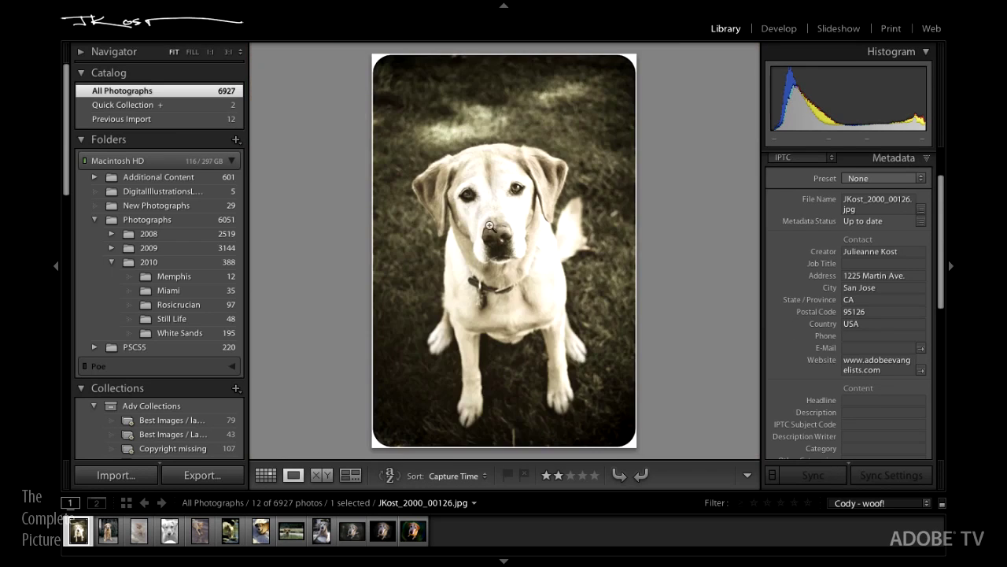
key("g")
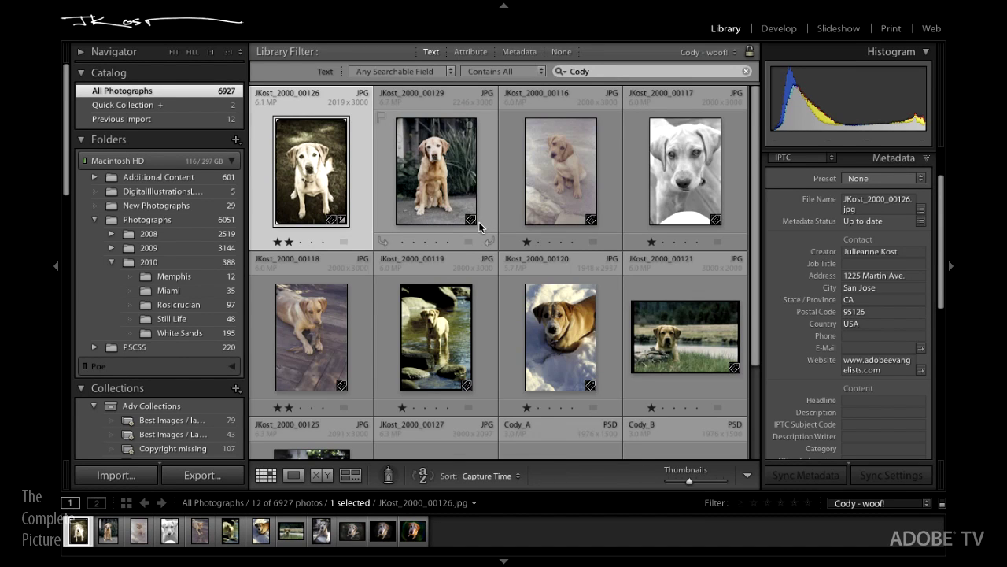
mouse_move(366, 6)
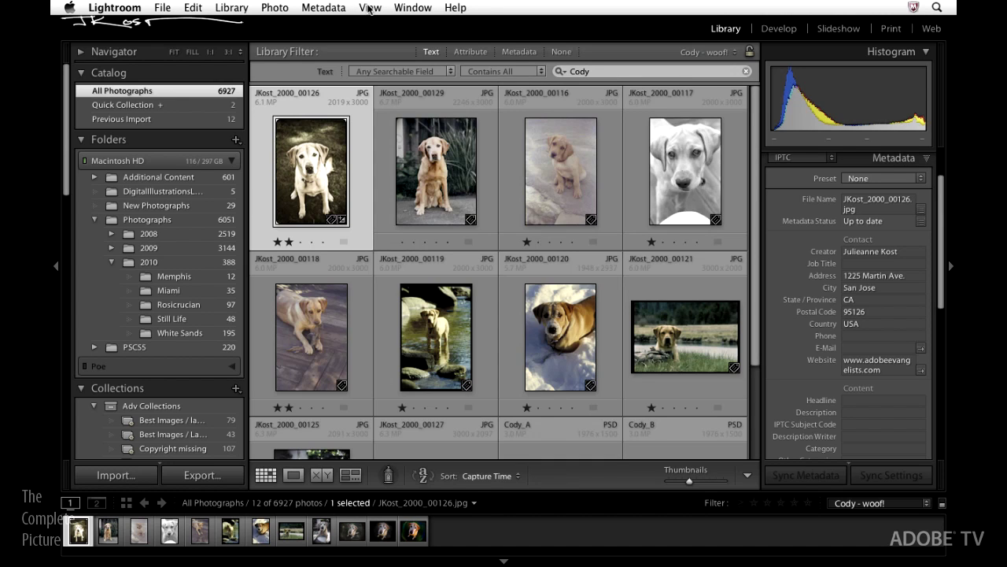
left_click(330, 8)
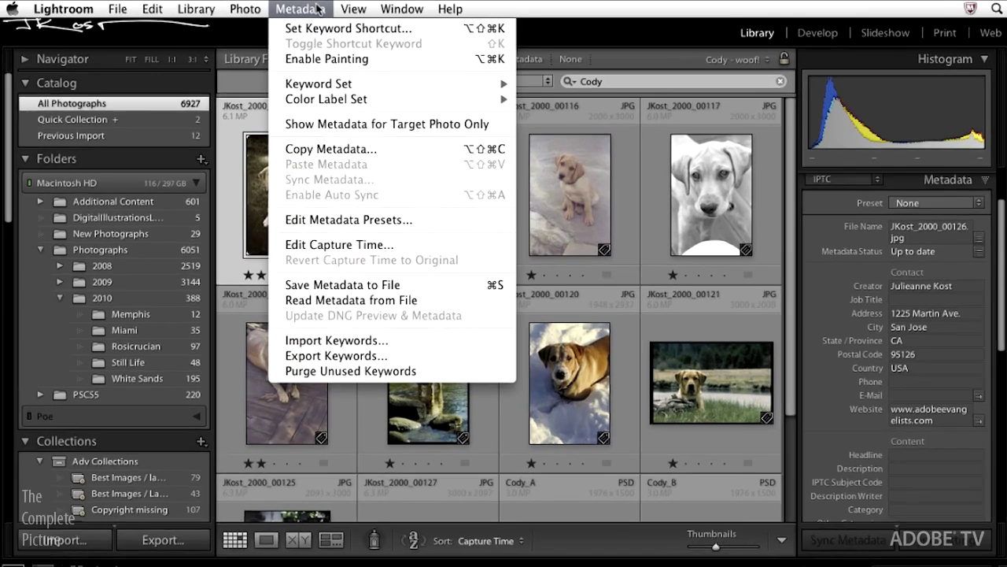
mouse_move(354, 75)
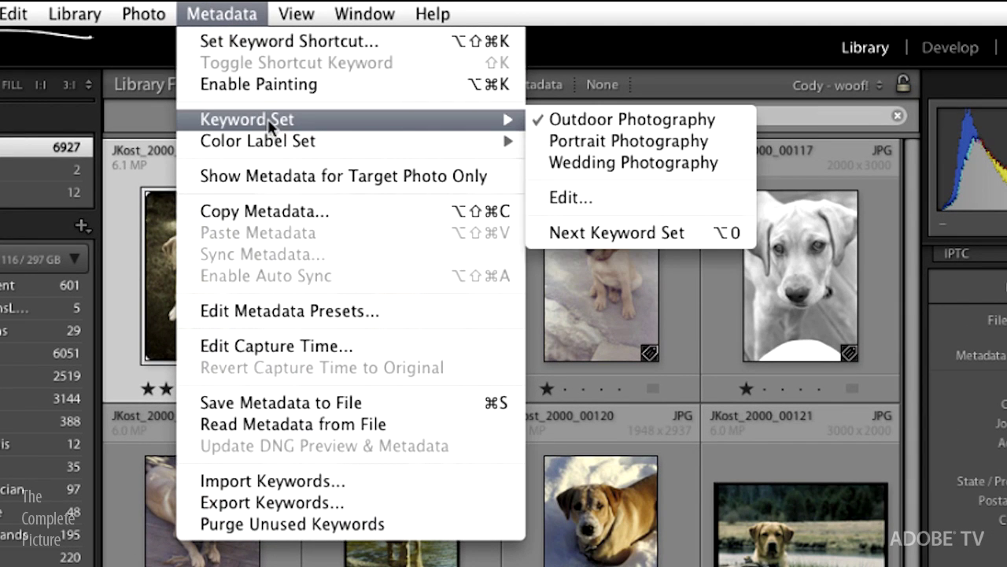
left_click(673, 205)
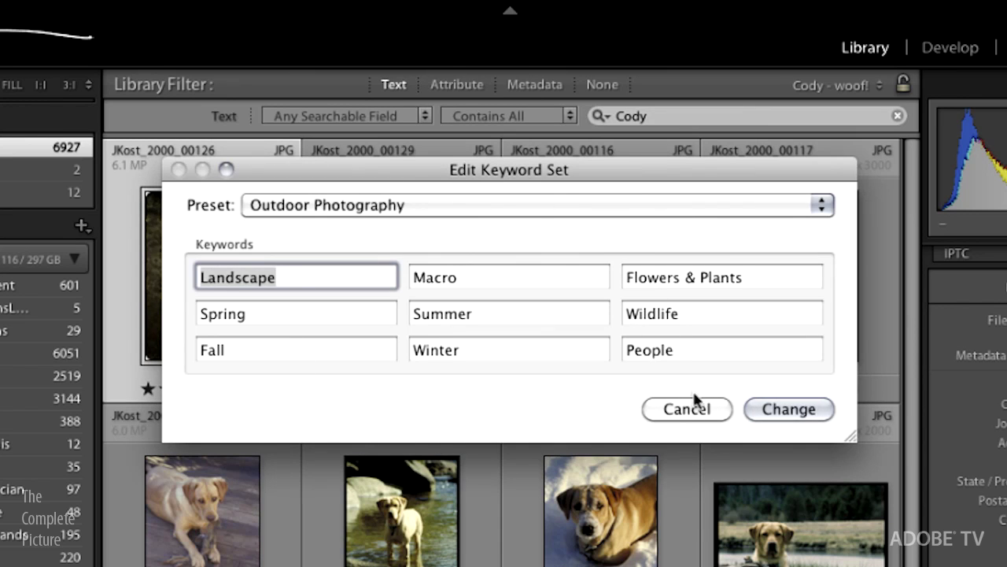
left_click(642, 204)
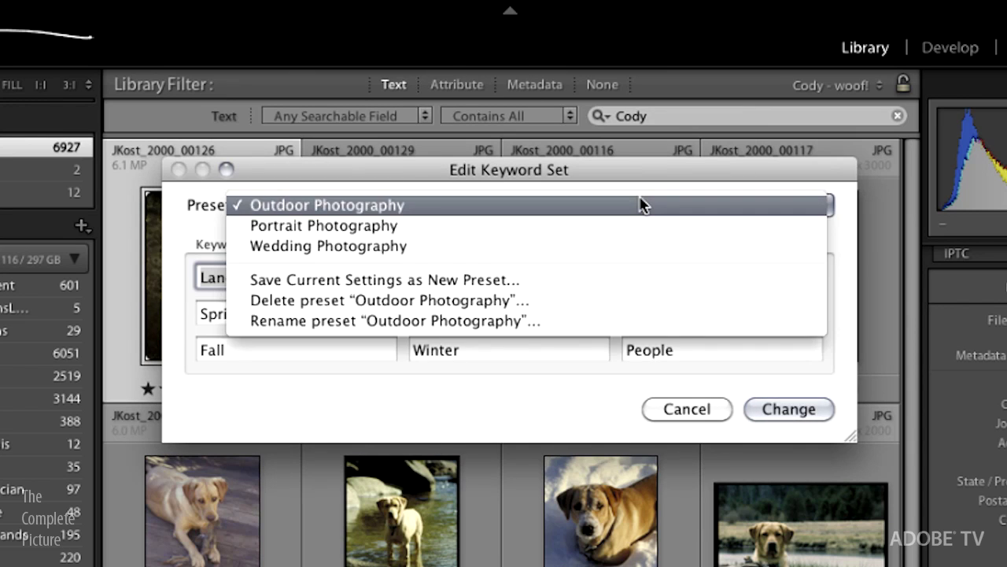
left_click(657, 250)
left_click(719, 411)
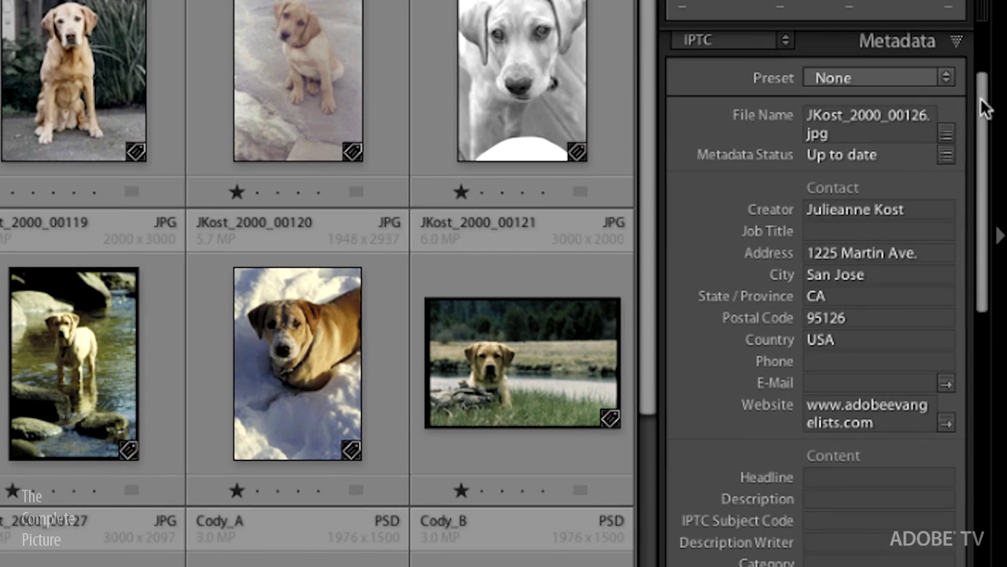
Step: Expand Keywording and switch the keyword set from Portrait to Wedding Photography
scroll(983, 109, "up", 3)
left_click(919, 79)
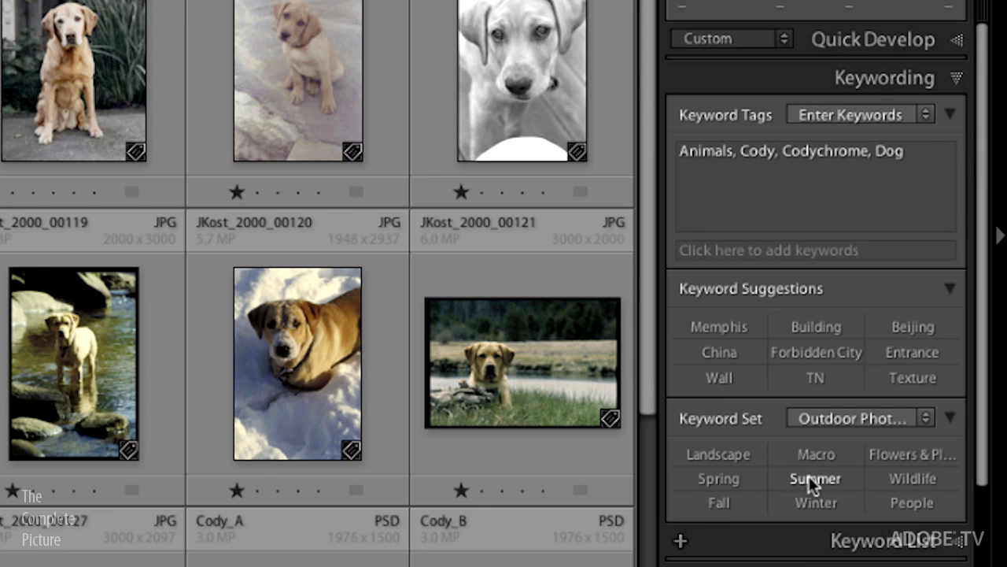
left_click(925, 422)
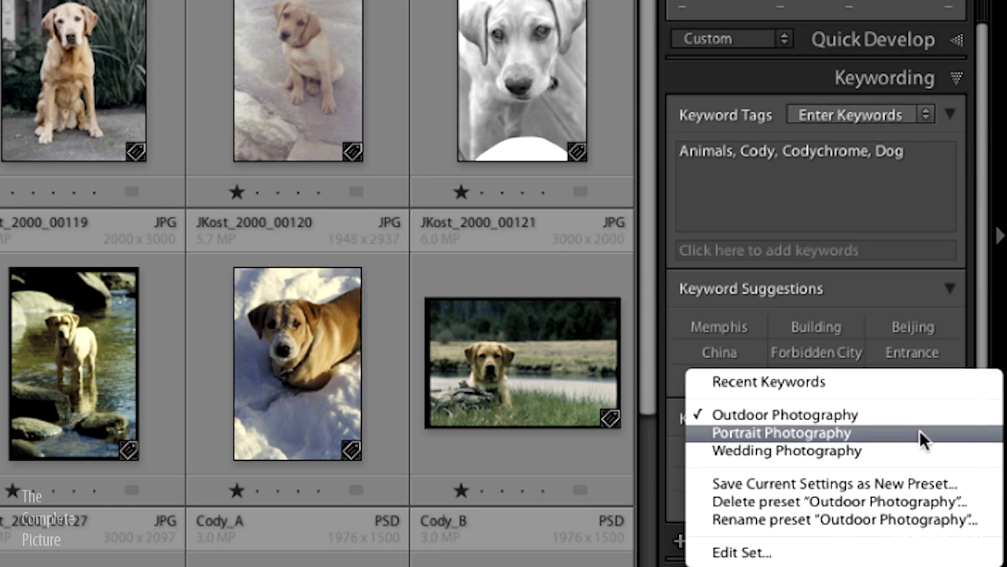
left_click(920, 432)
left_click(925, 417)
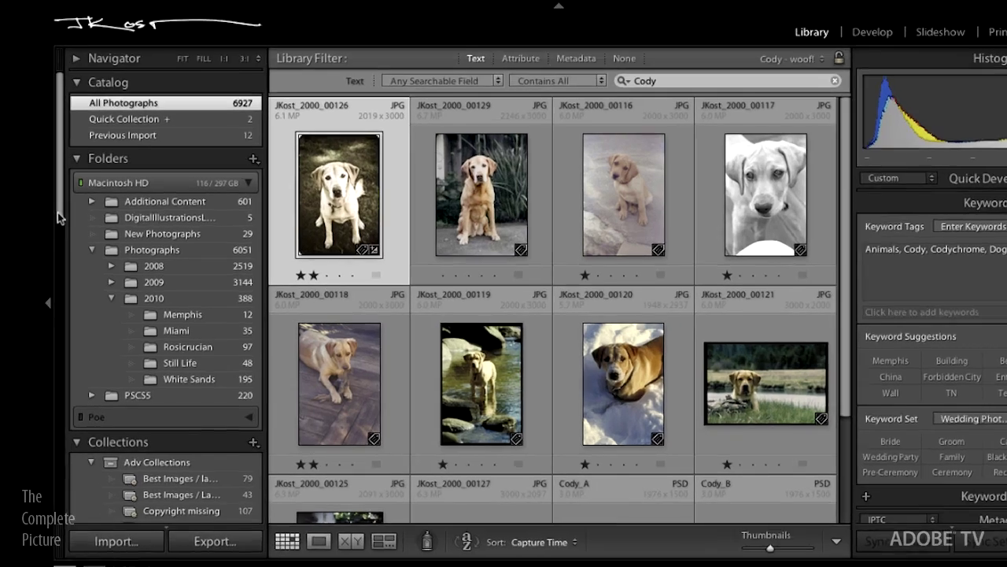
Step: Browse the Collections panel past Digital Illustration and open the Motion Blur Color collection
left_click_drag(58, 217, 63, 345)
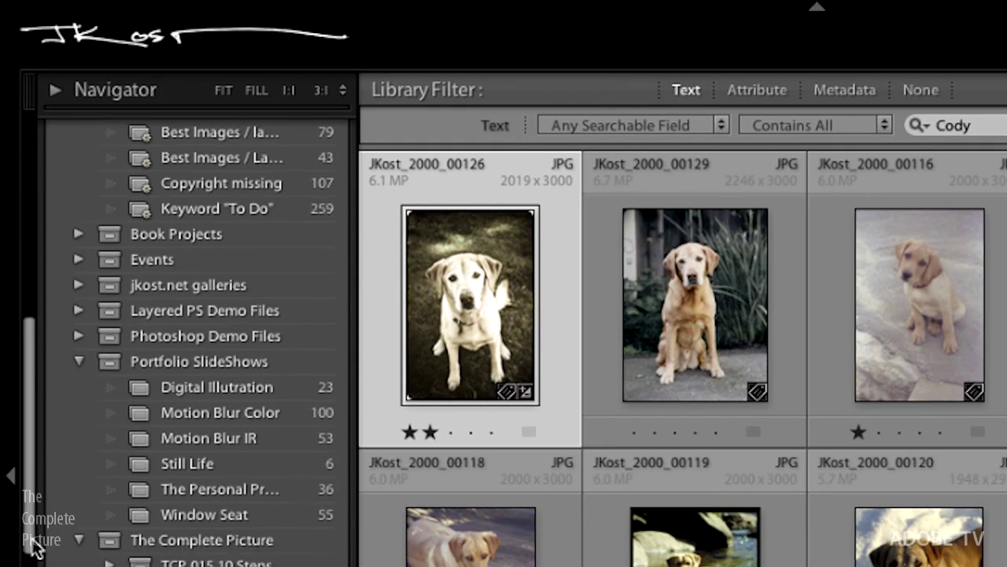
scroll(33, 543, "down", 2)
scroll(30, 541, "down", 5)
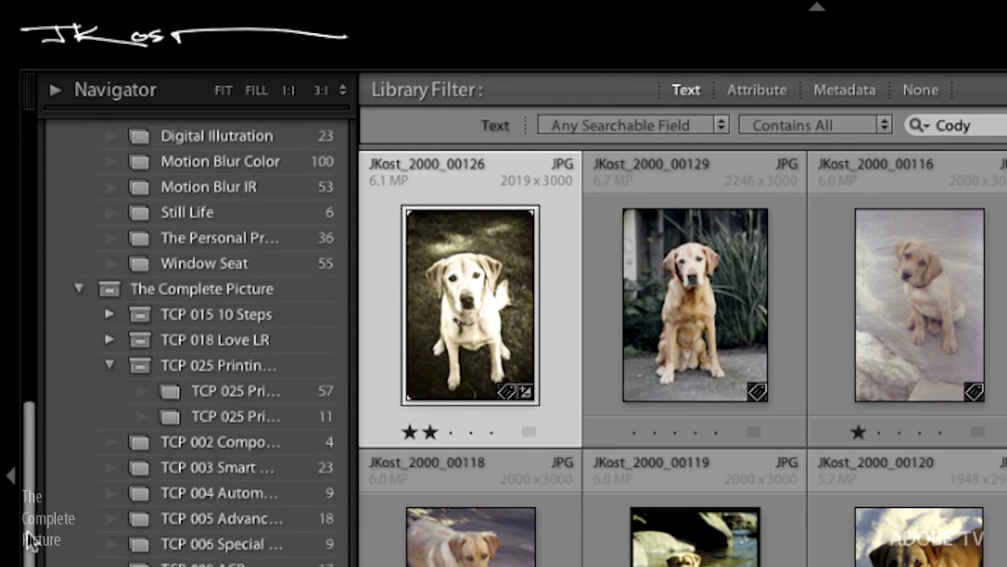
scroll(28, 540, "down", 5)
scroll(29, 540, "up", 7)
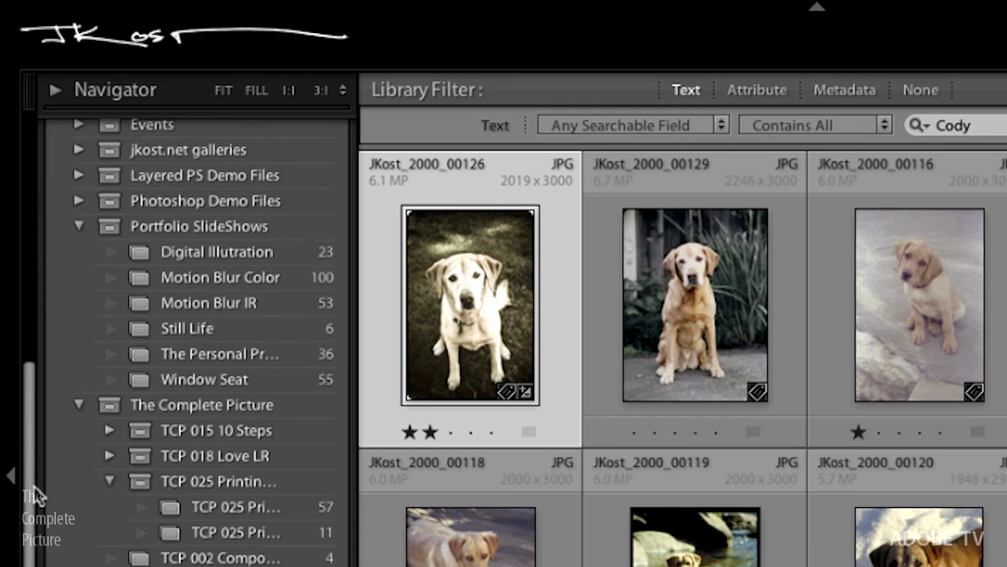
scroll(35, 496, "up", 6)
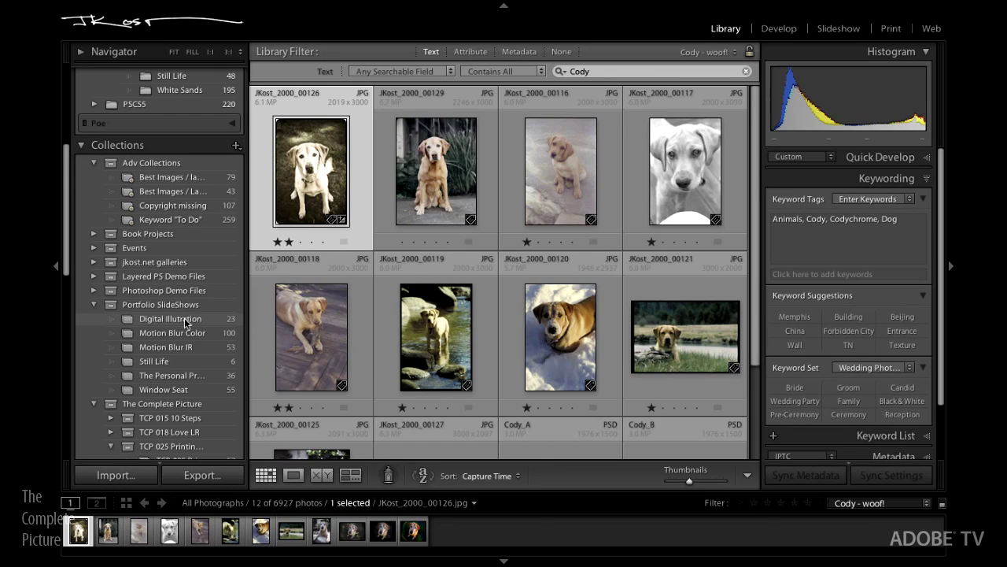
left_click(232, 565)
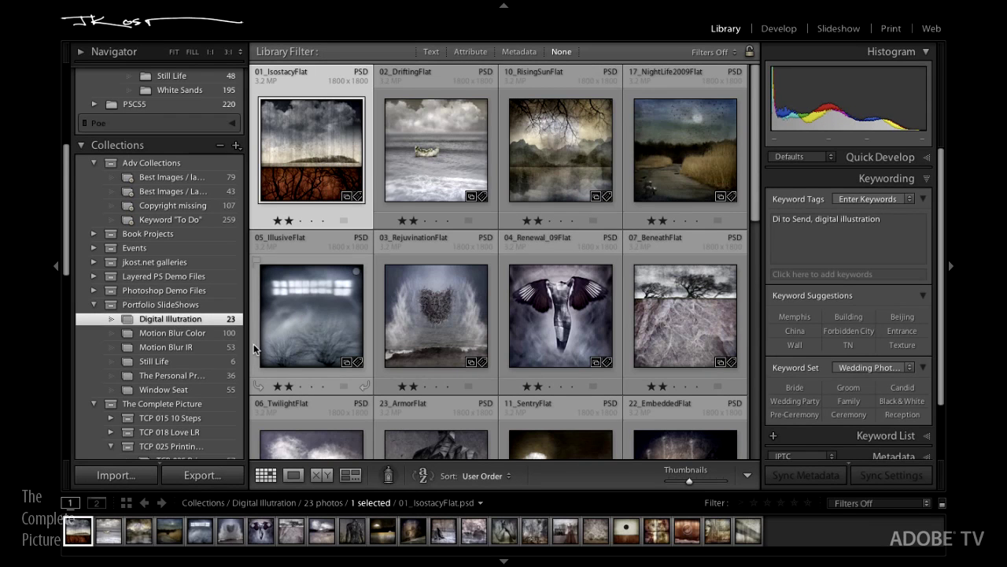
left_click(179, 334)
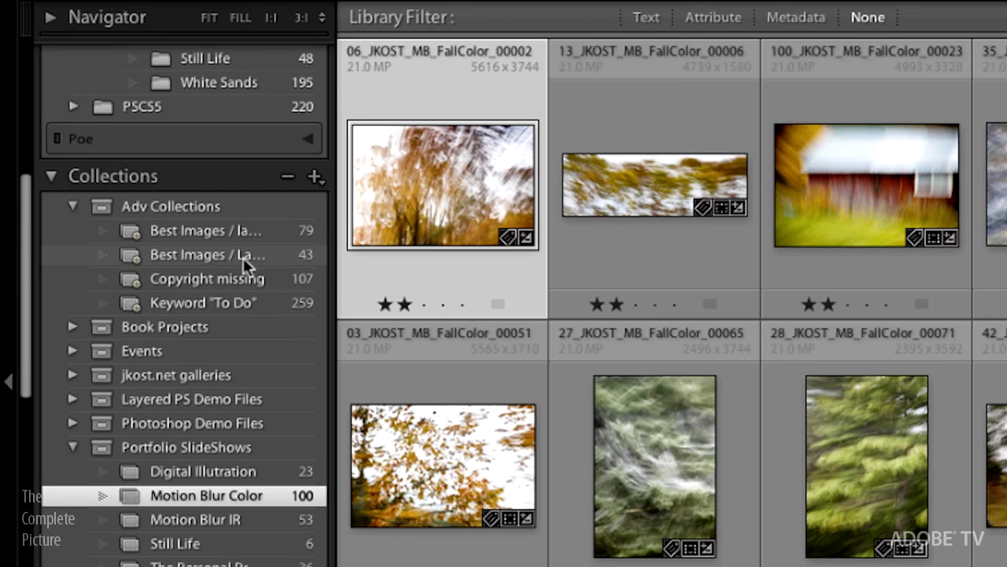
Step: Review the rules of the Best Images / Last 90 Days and Copyright missing smart collections
left_click(243, 258)
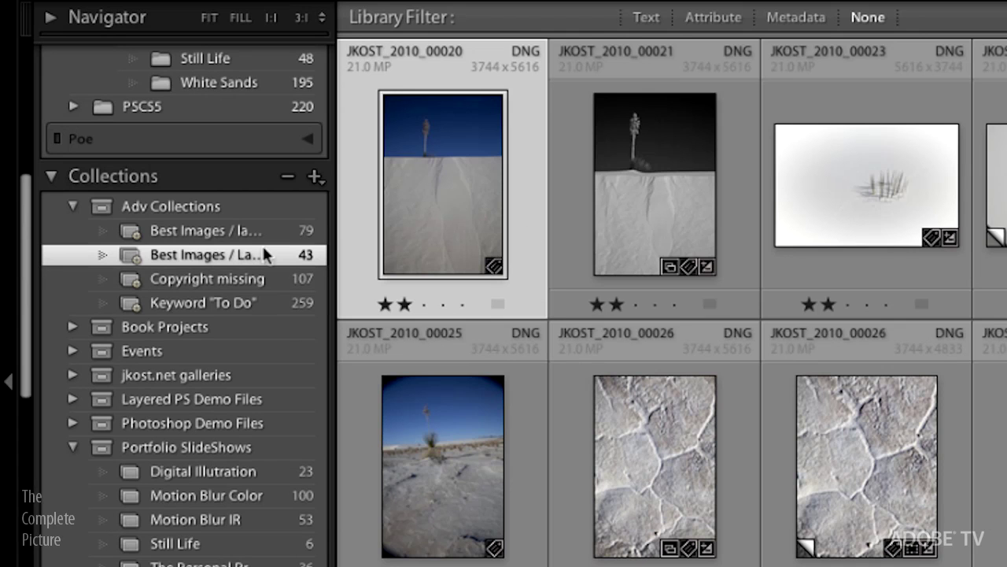
double_click(215, 255)
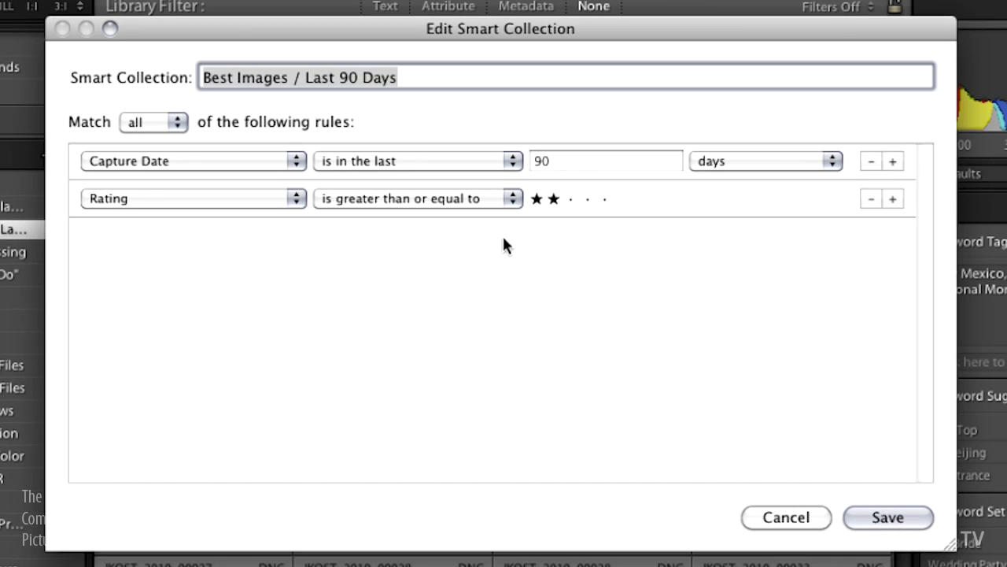
left_click(806, 519)
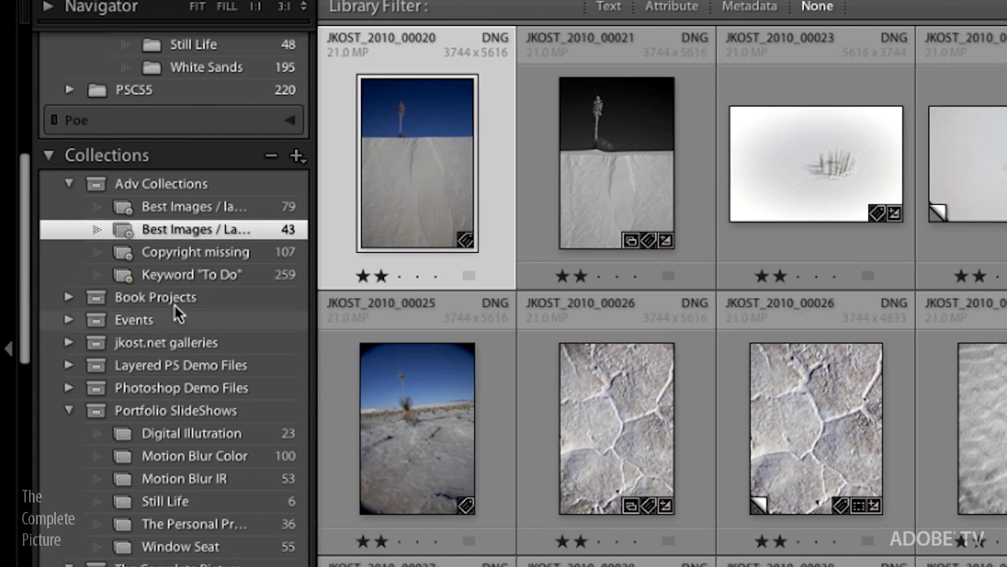
left_click(182, 256)
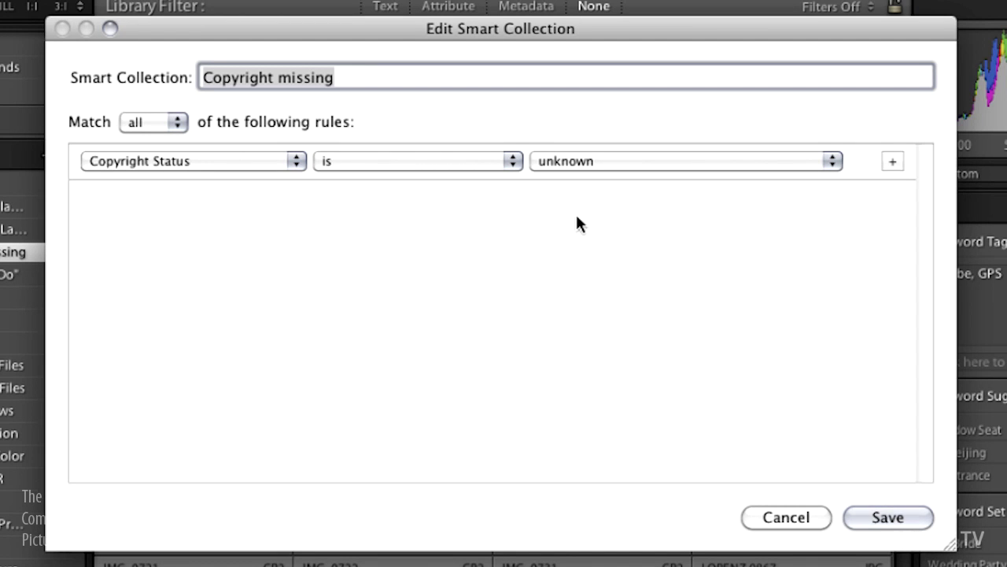
left_click(874, 519)
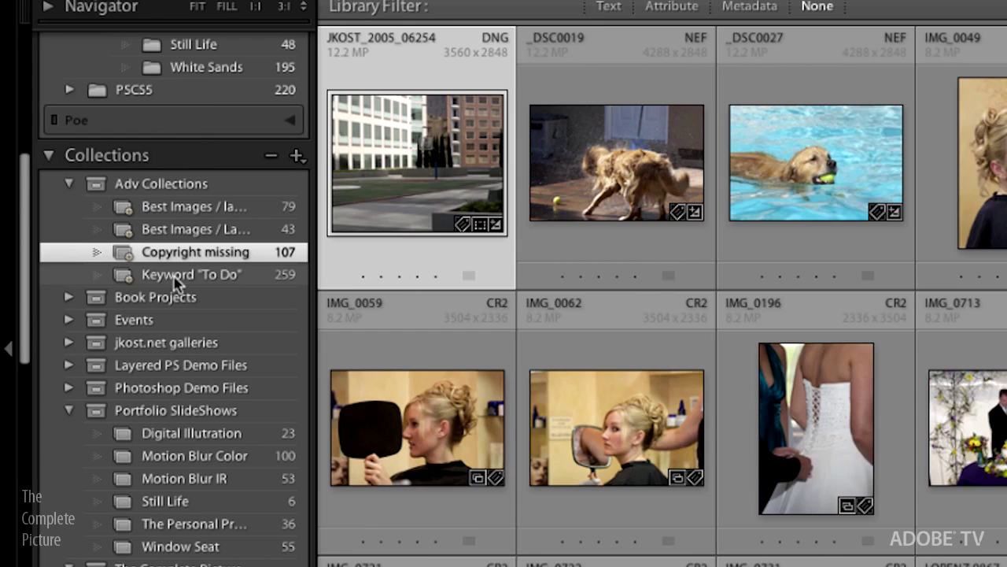
Step: Show the Keyword "To Do" smart collection, check its empty-keywords rule, and save it
left_click(146, 274)
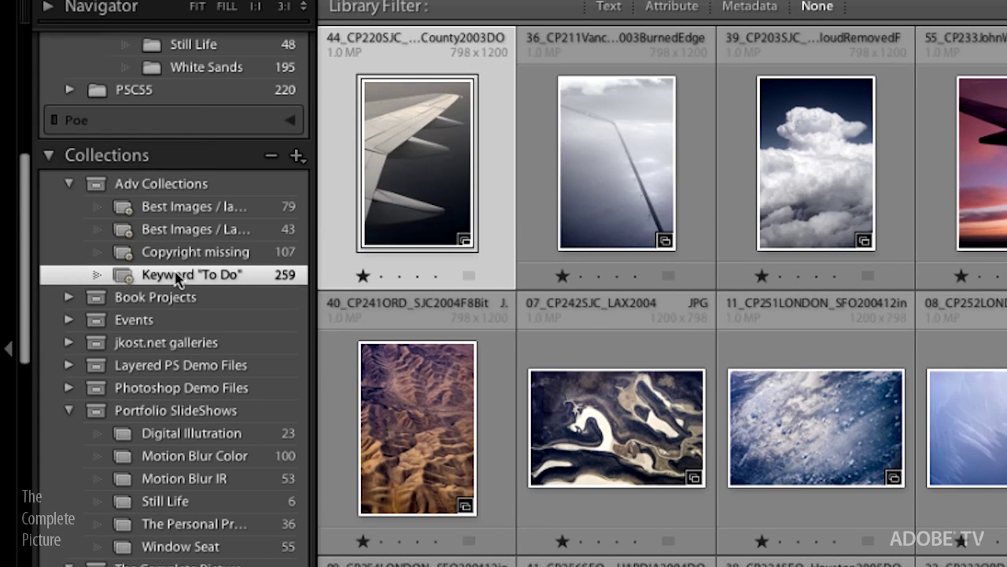
double_click(191, 275)
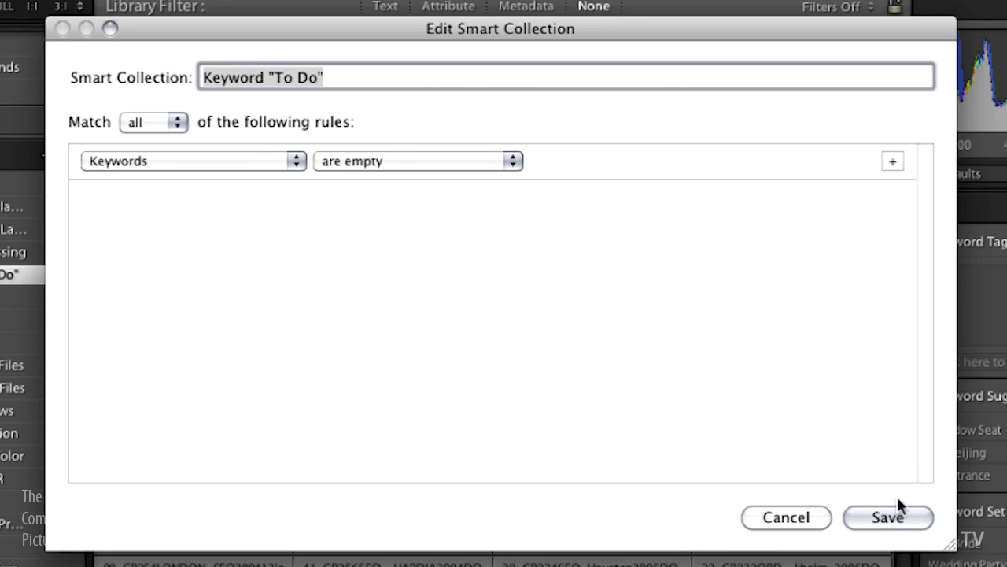
left_click(868, 521)
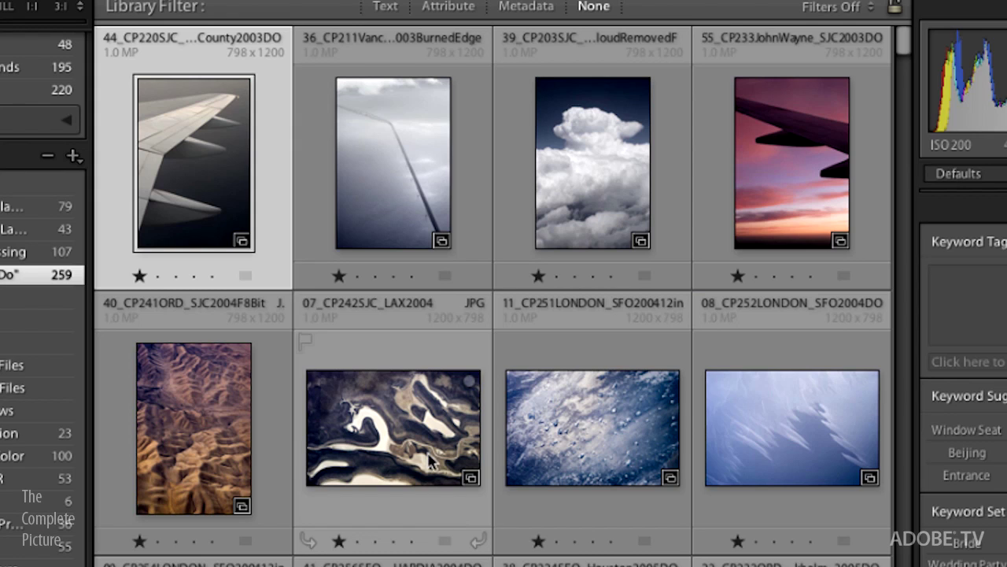
Step: Reopen Motion Blur Color, select 03_JKOST_MB_FallColor_00051, and expand the 2008 folder
left_click(197, 459)
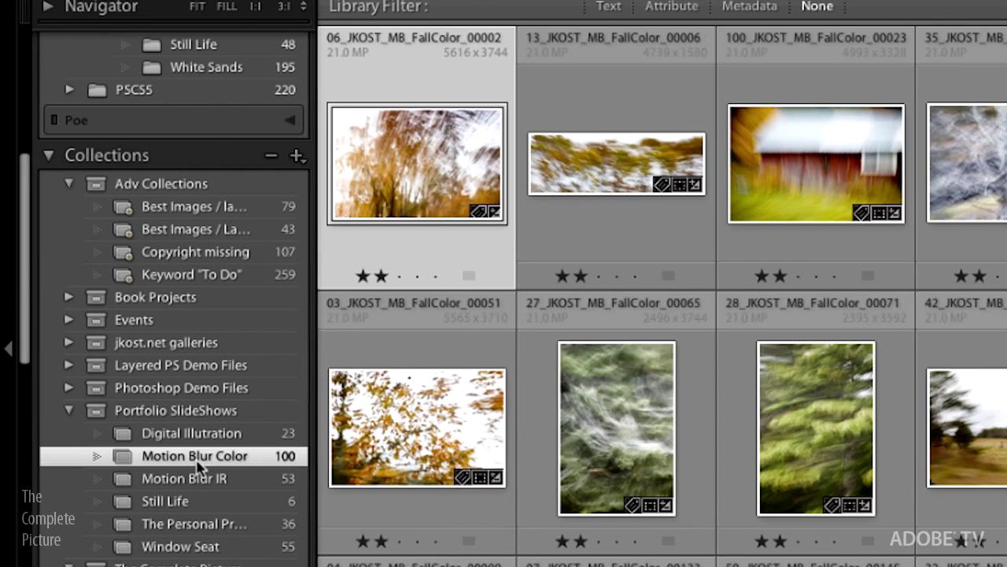
left_click(403, 435)
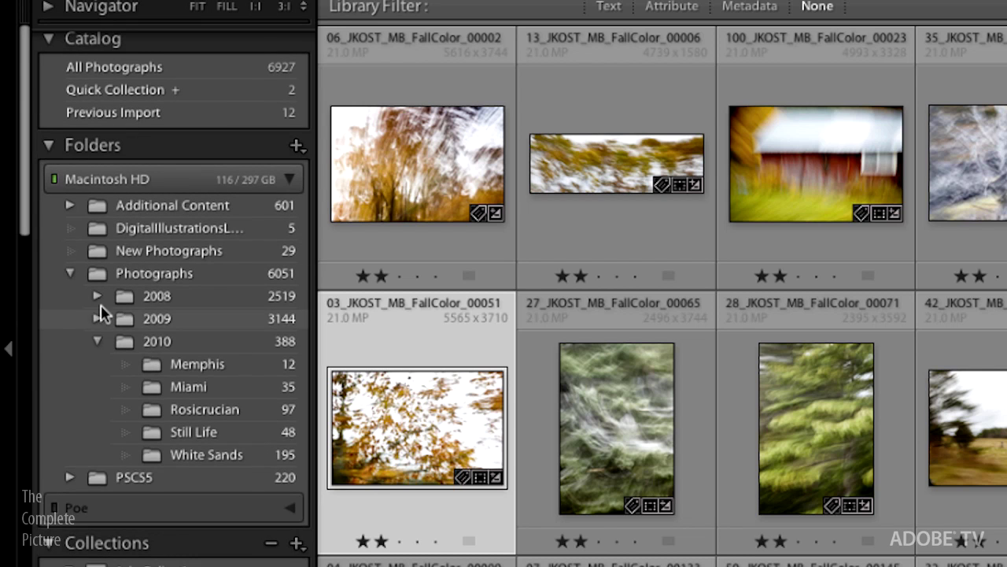
left_click(96, 297)
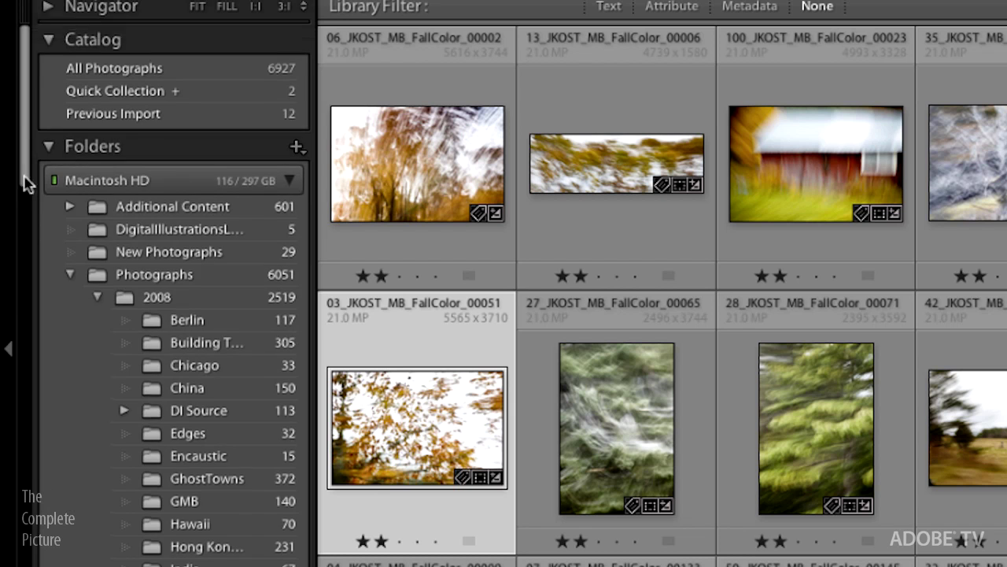
left_click_drag(27, 184, 28, 340)
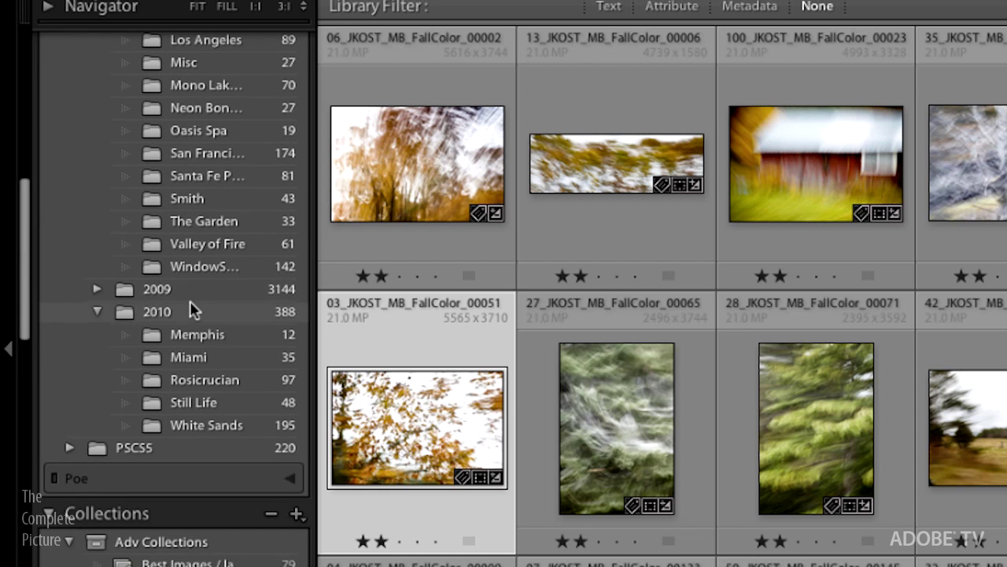
left_click_drag(27, 315, 32, 429)
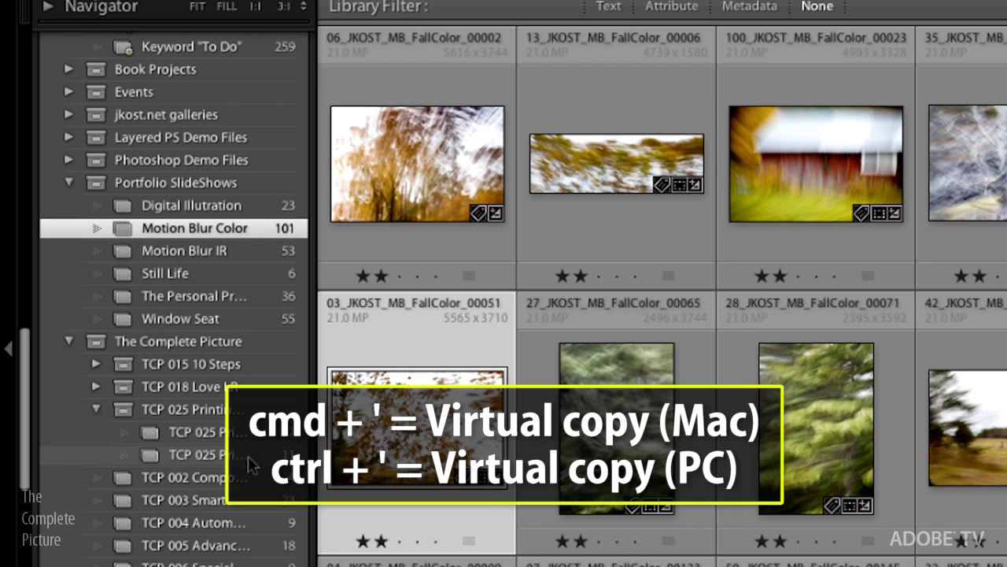
Step: Create a virtual copy of 03_JKOST_MB_FallColor_00051, convert it to black and white, and compare with the original
key("super+apostrophe")
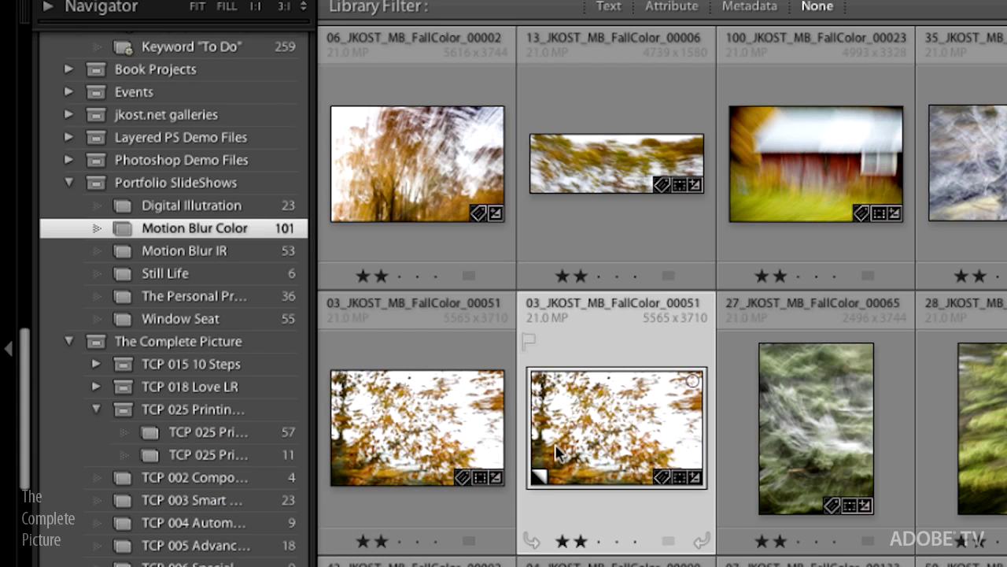
key("v")
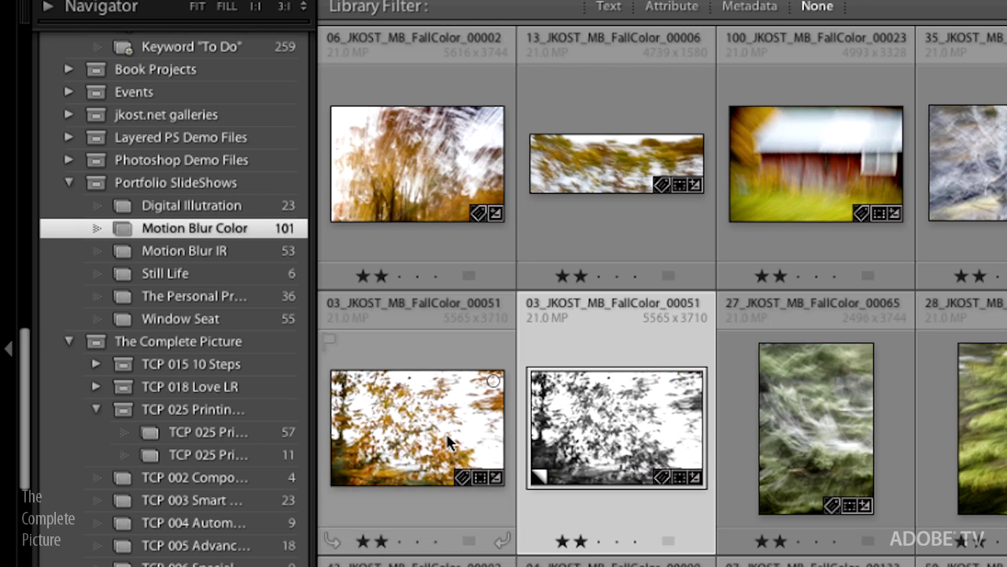
left_click(450, 442)
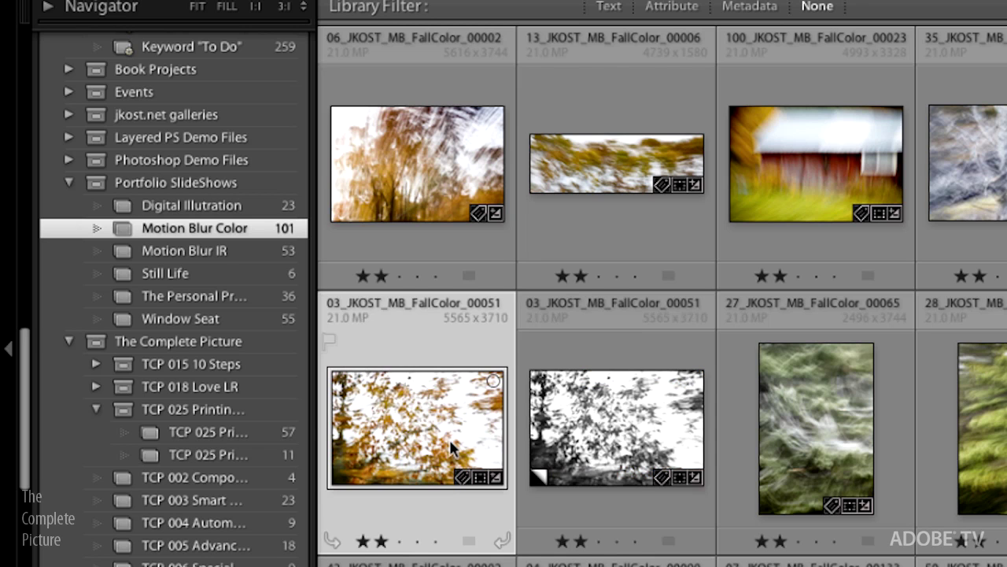
left_click(639, 454)
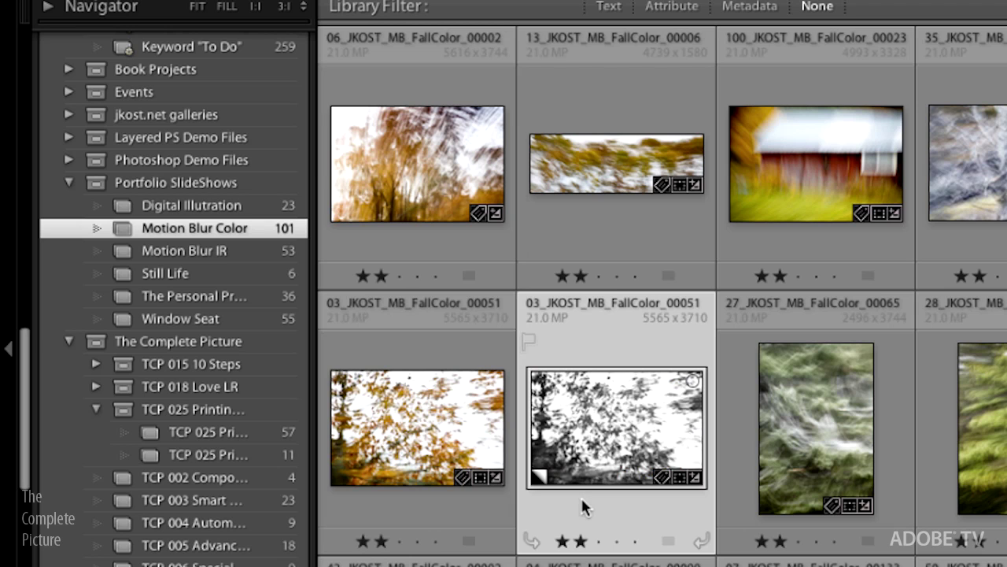